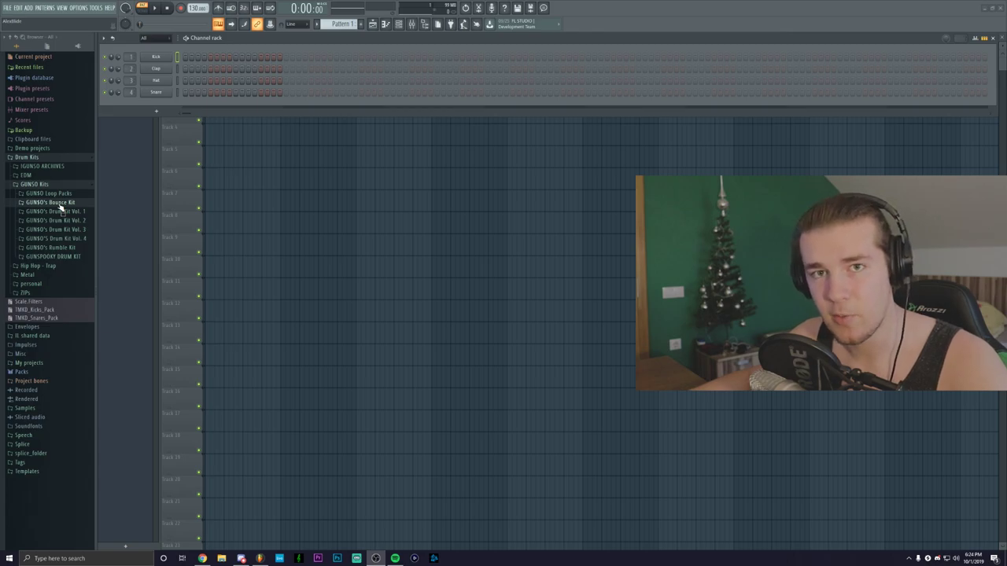
- Load fav snare from GUNSO's Bounce Kit onto the Snare channel
left_click(57, 203)
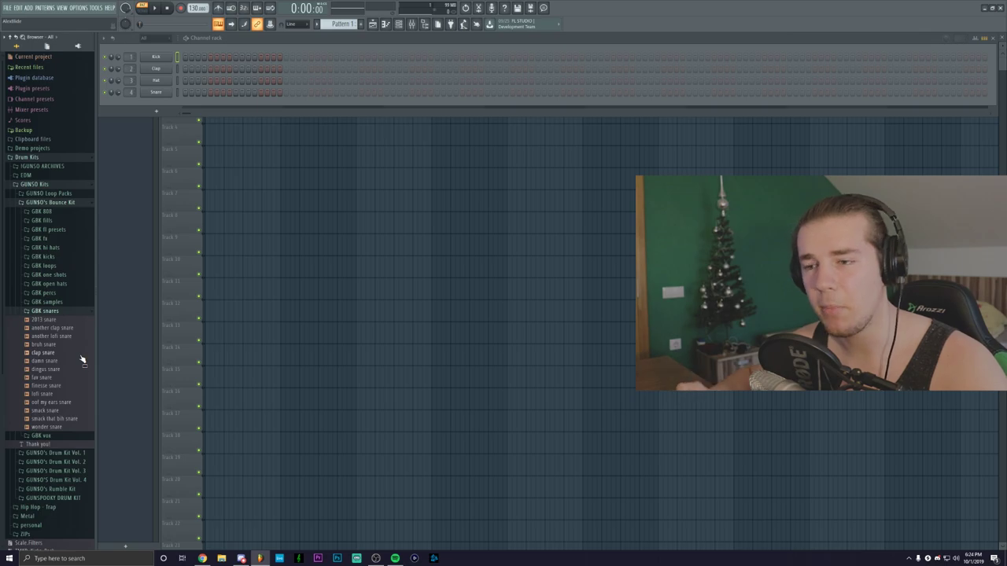
left_click(43, 379)
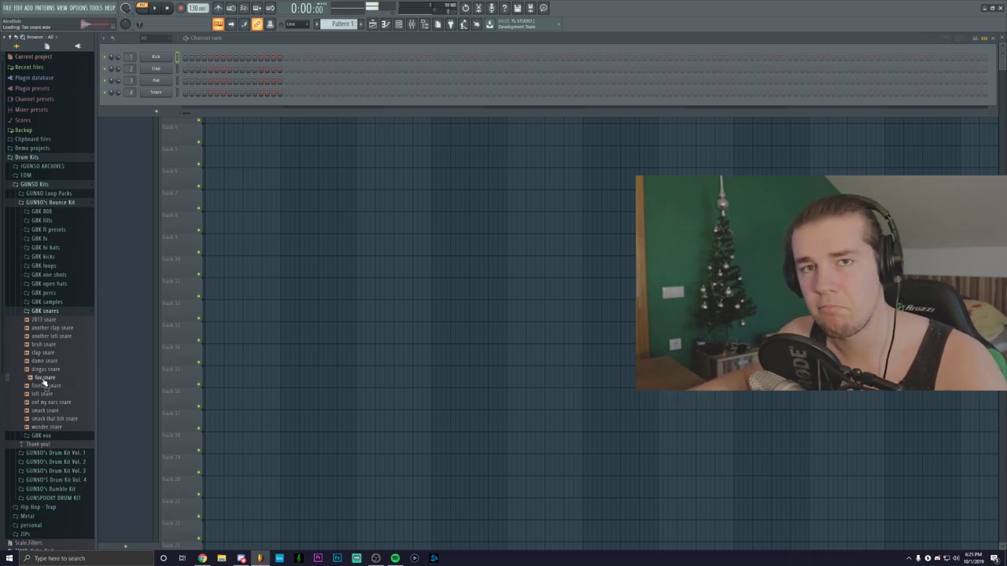
left_click_drag(44, 380, 156, 92)
left_click(45, 310)
- Add gbk hi hat (1) as a new channel and load gbk hi hat (4) onto the Hat channel
left_click(45, 247)
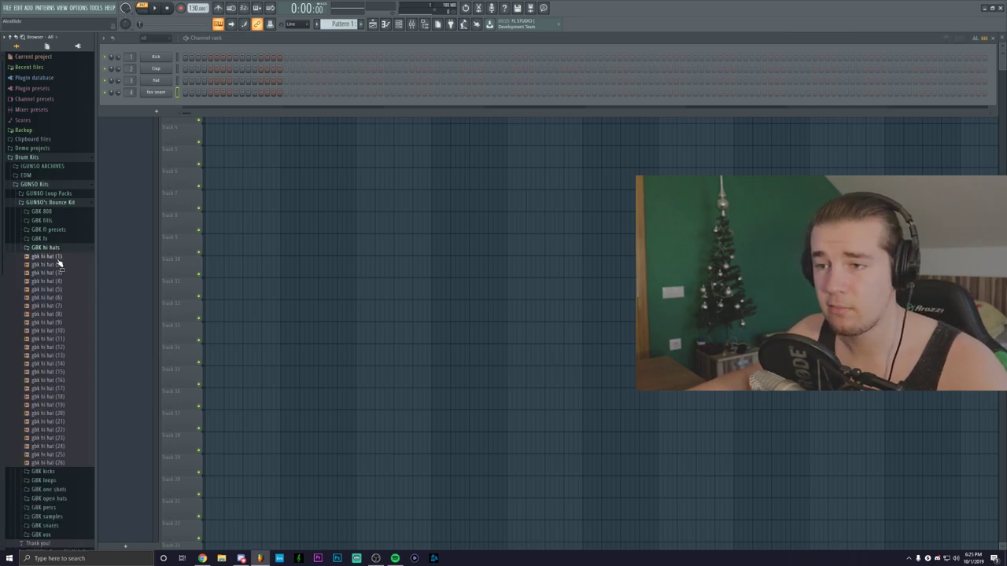
left_click(56, 259)
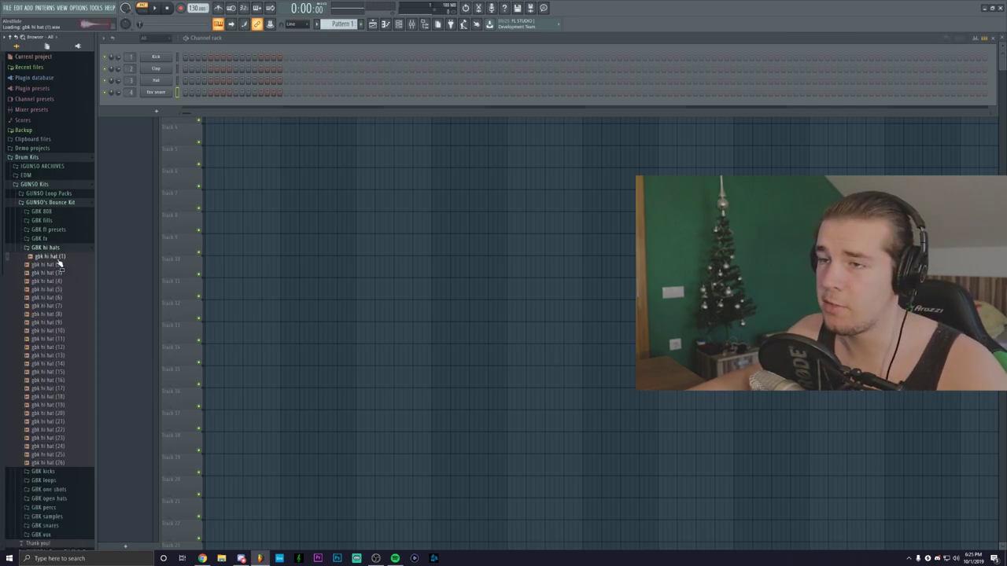
left_click_drag(57, 265, 157, 103)
left_click(56, 282)
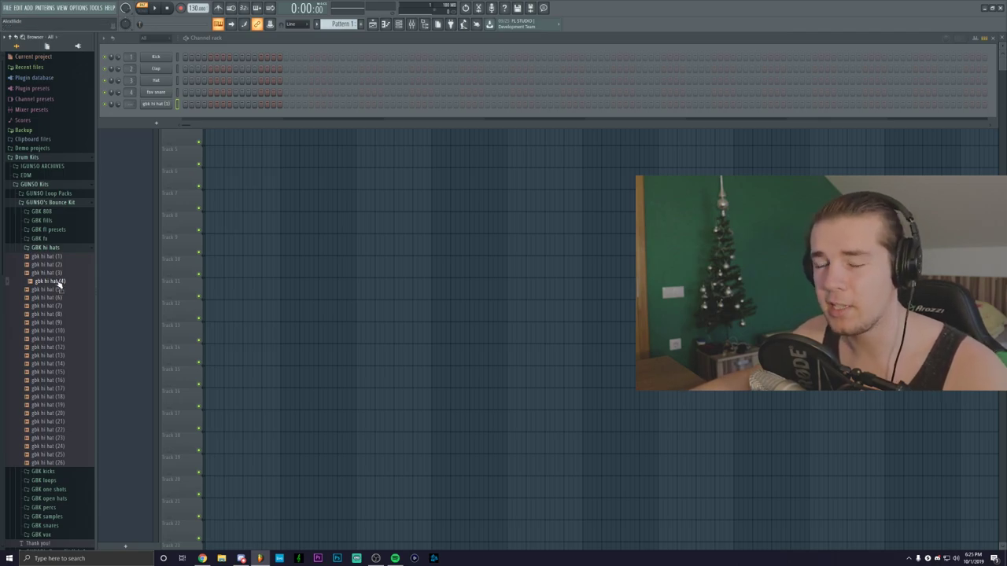
left_click_drag(59, 284, 155, 81)
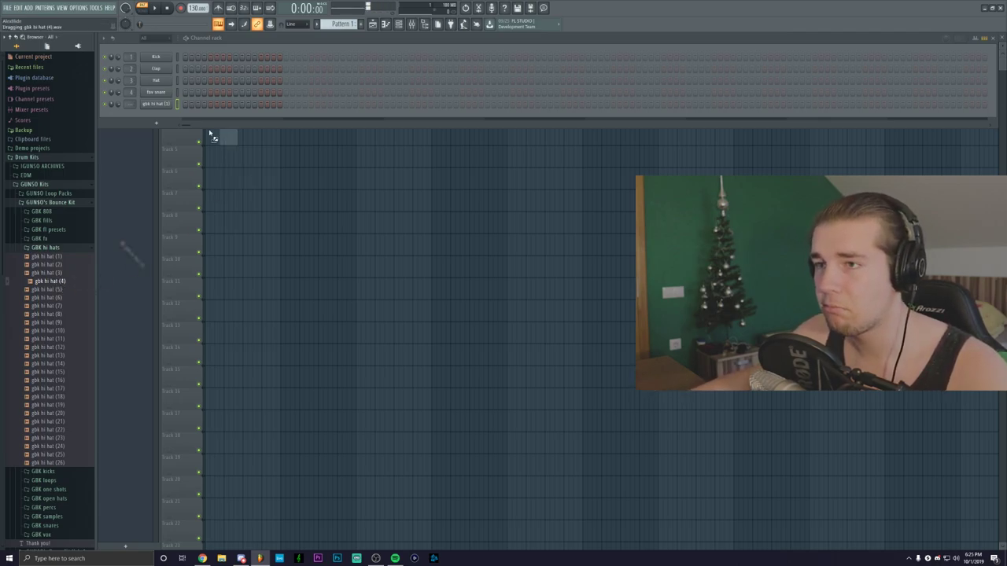
- Add gbk open hat (2) and gbk crash (1) as new channels
left_click(45, 247)
left_click(80, 283)
left_click(58, 359)
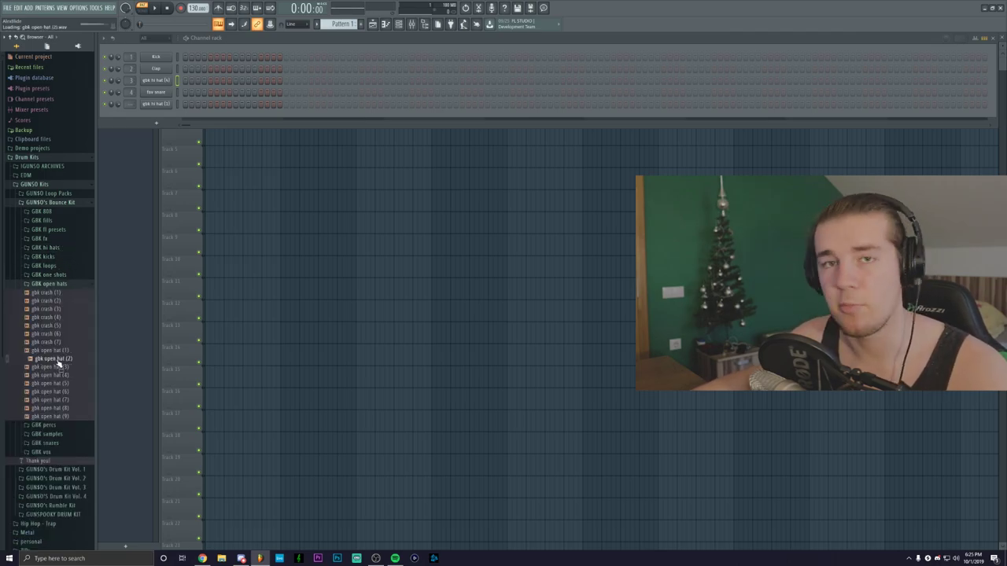
left_click_drag(58, 362, 156, 114)
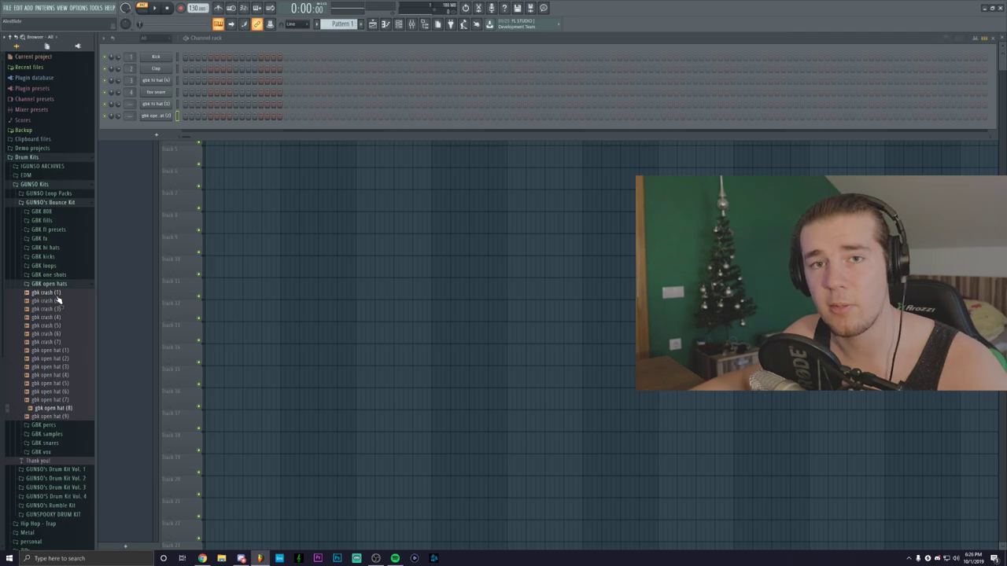
left_click(57, 295)
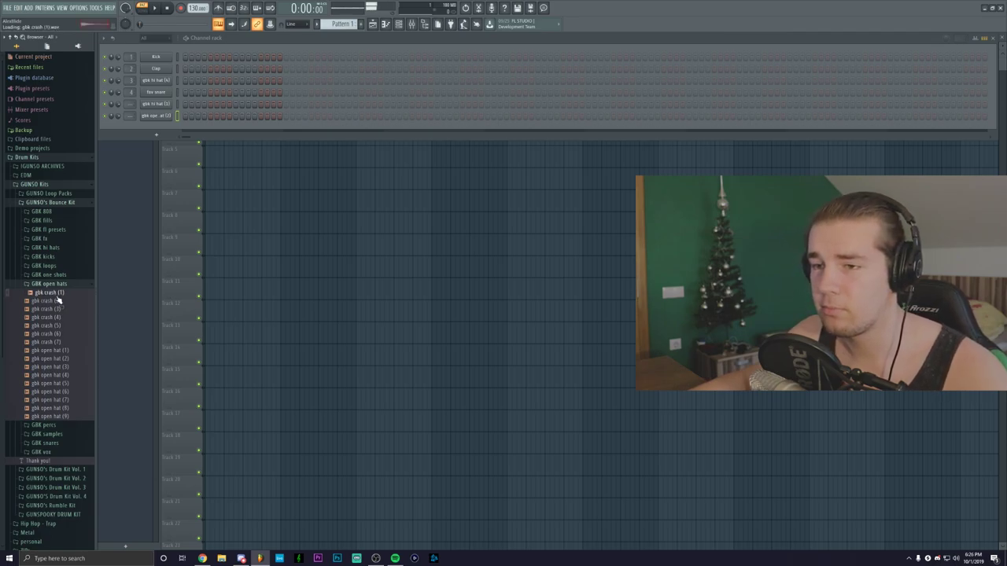
key("Return")
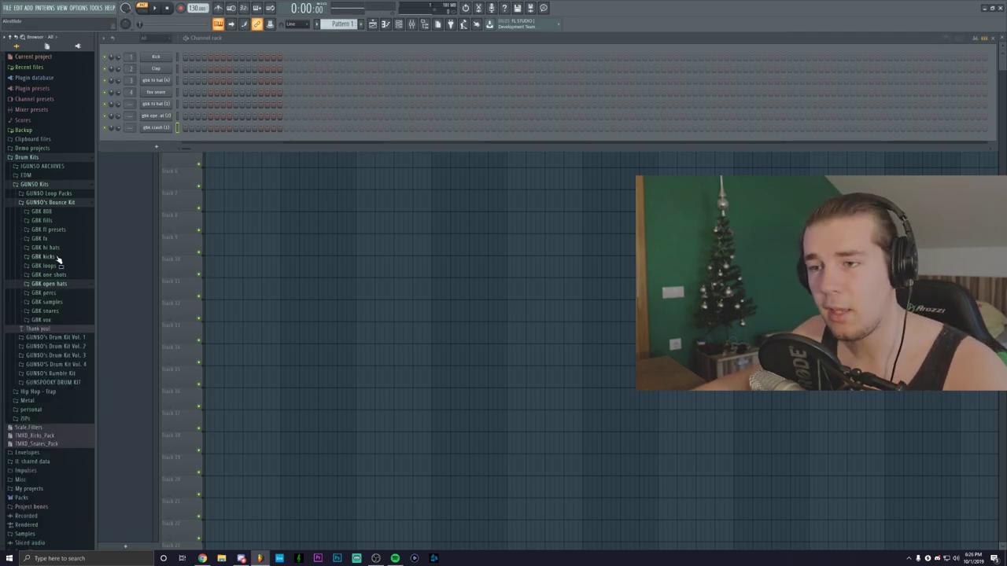
- Bring in the GBK kicks: best kick in the entire world kick and stomp kick
left_click(57, 257)
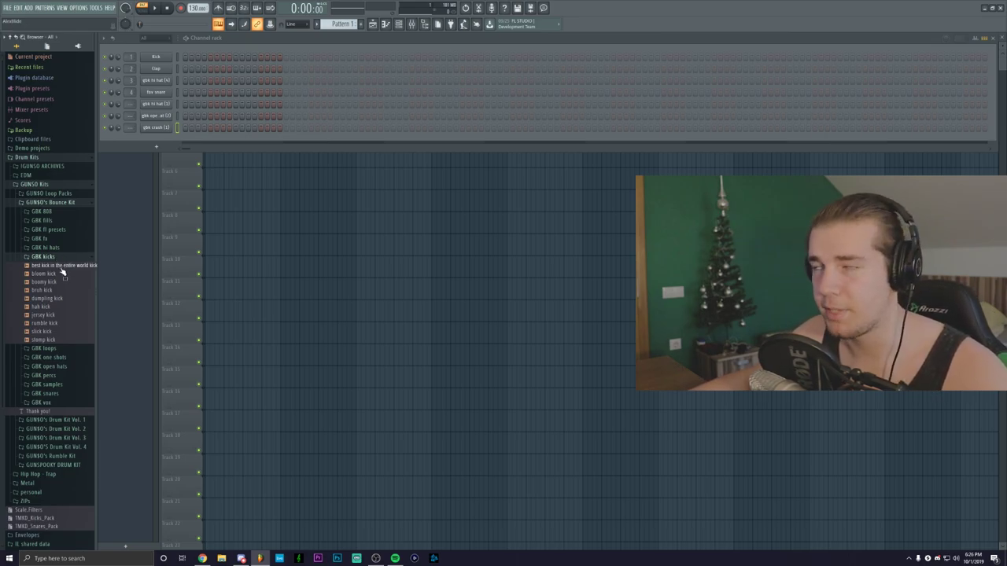
left_click(61, 268)
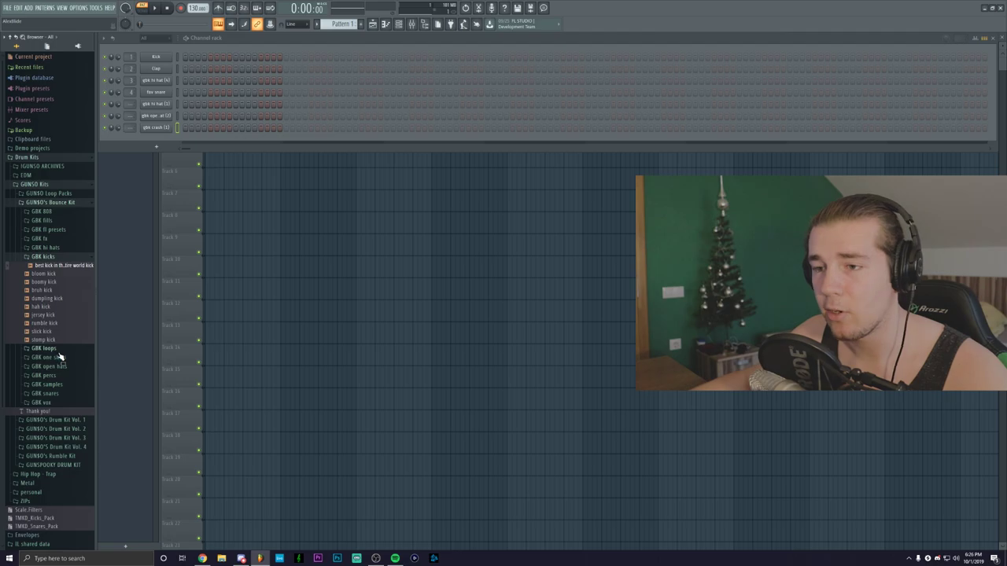
left_click(48, 340)
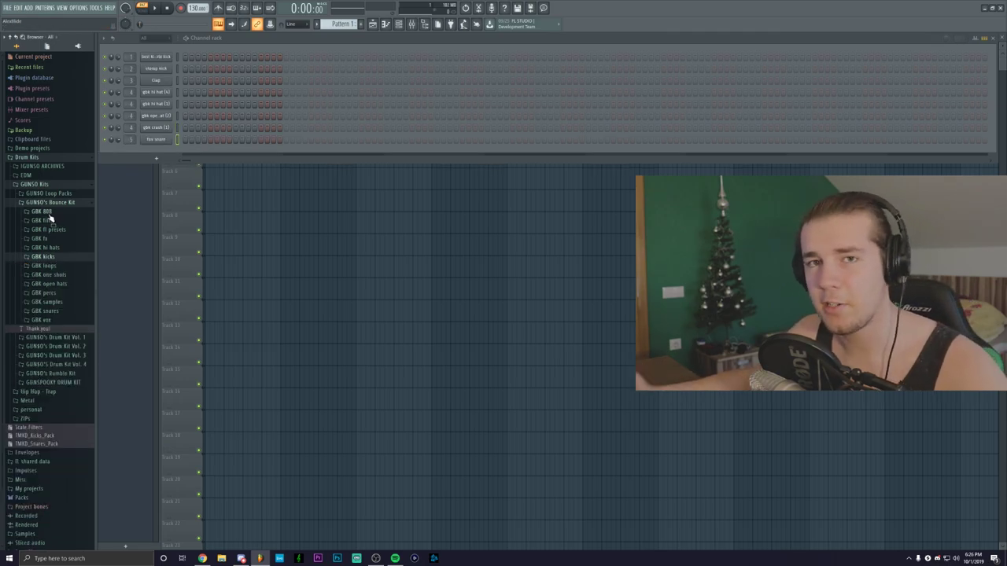
- Replace the Clap channel with bruh 808 from the GBK 808 folder
left_click(47, 213)
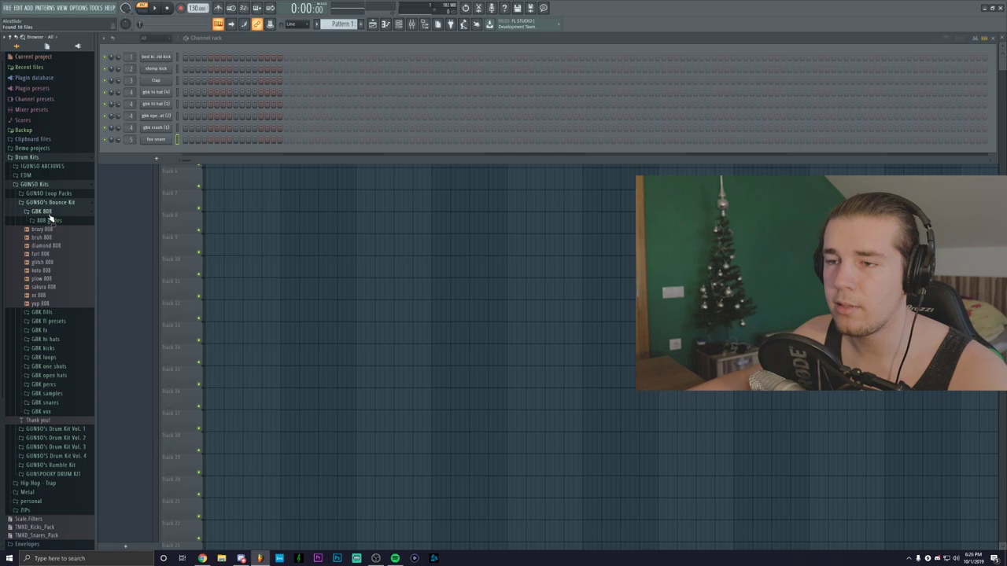
left_click(48, 266)
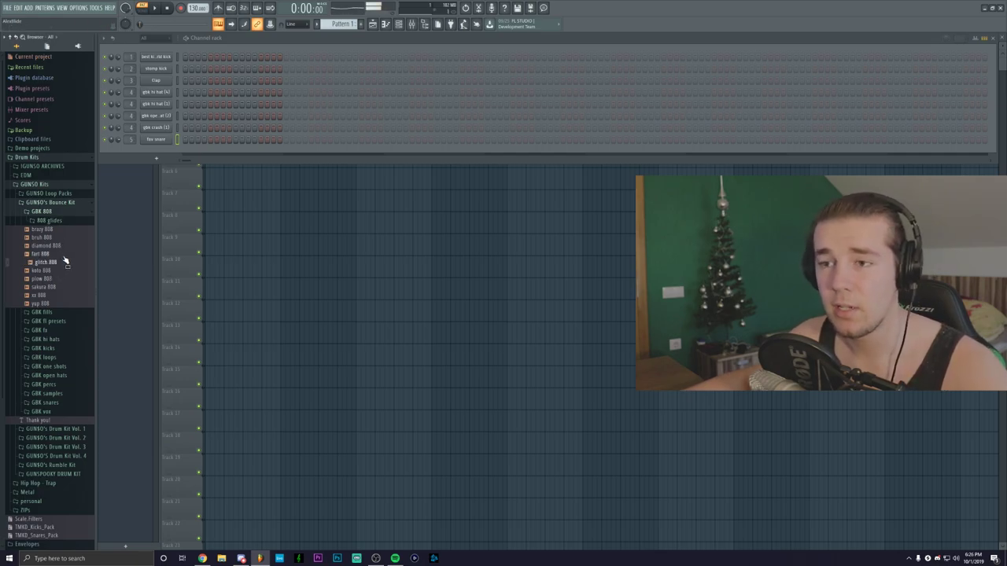
left_click(44, 238)
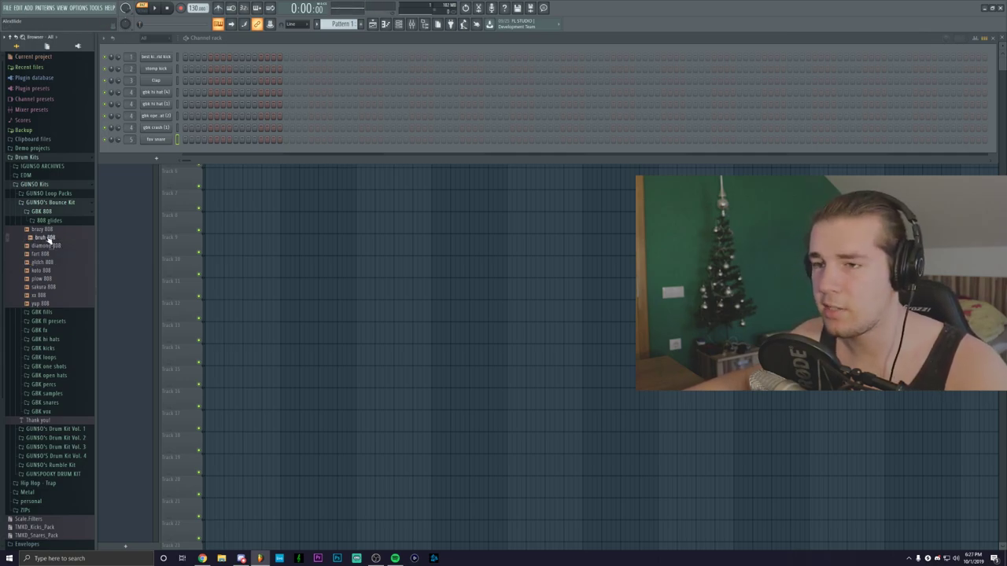
left_click_drag(48, 240, 156, 80)
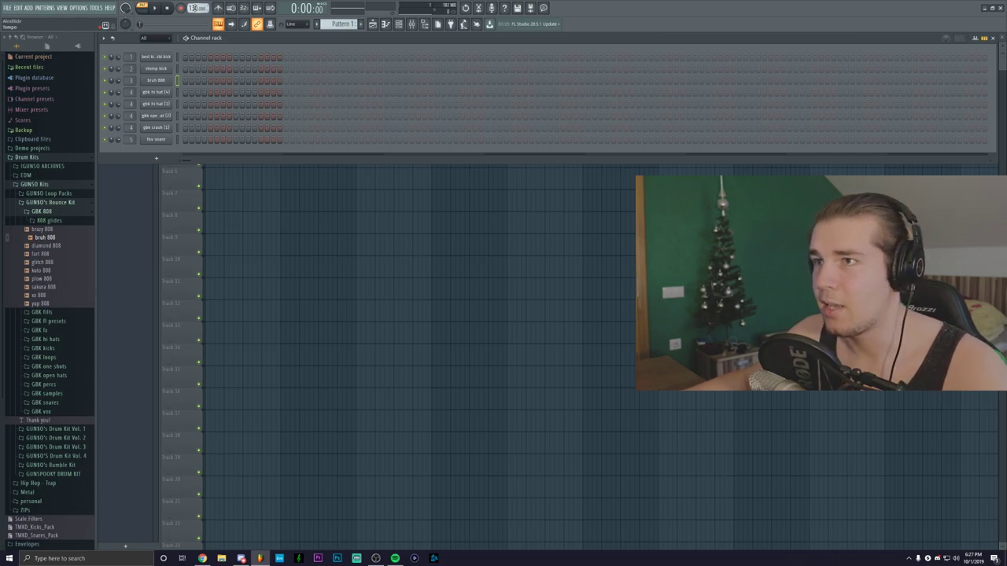
- Raise the project tempo from 130 to 140 BPM
scroll(197, 8, "up", 3)
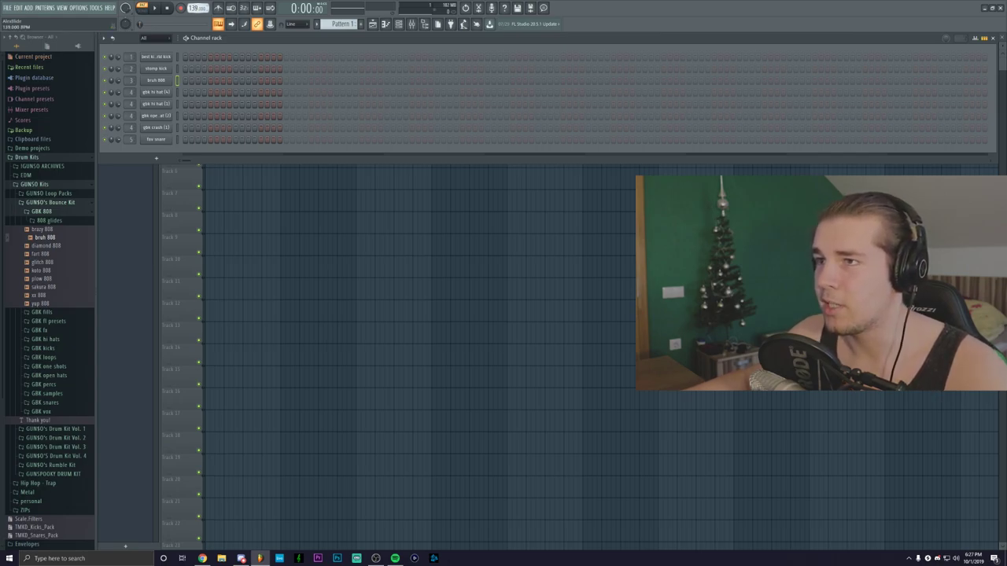
scroll(197, 8, "up", 1)
- Extend the pattern to 64 steps, adding a fav snare hit in each new 16-step bar
left_click(155, 139)
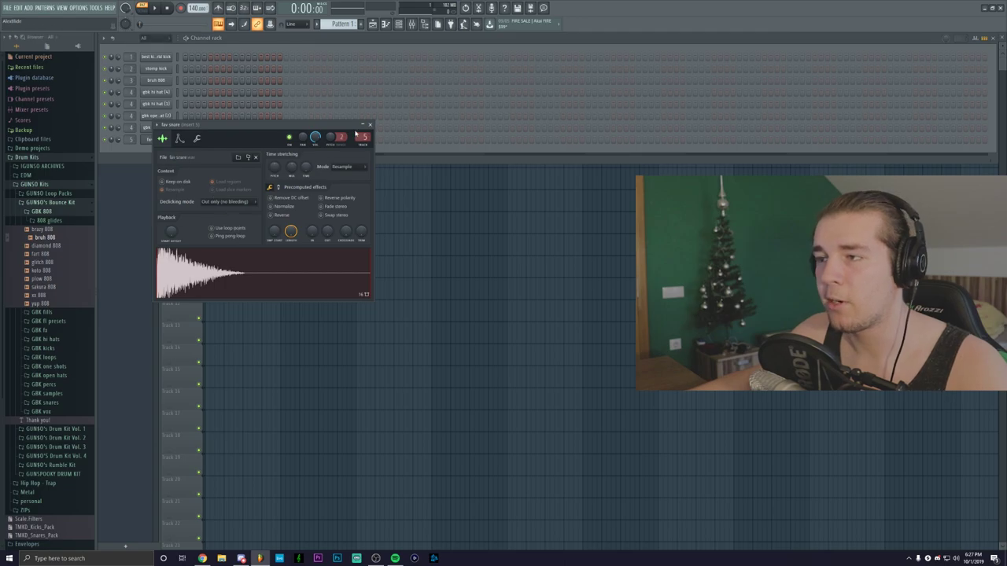
left_click(369, 125)
left_click(156, 139)
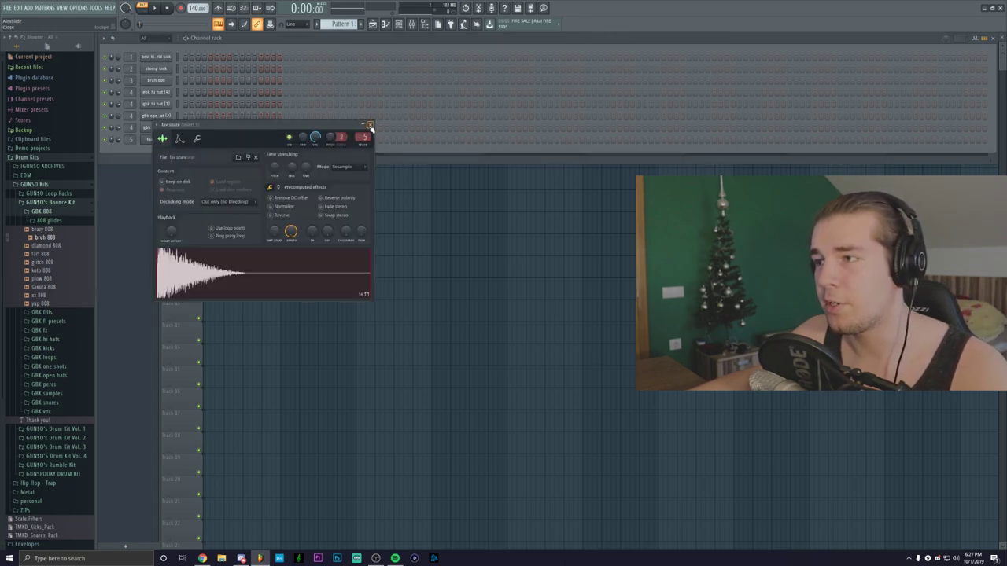
left_click(370, 125)
left_click(336, 139)
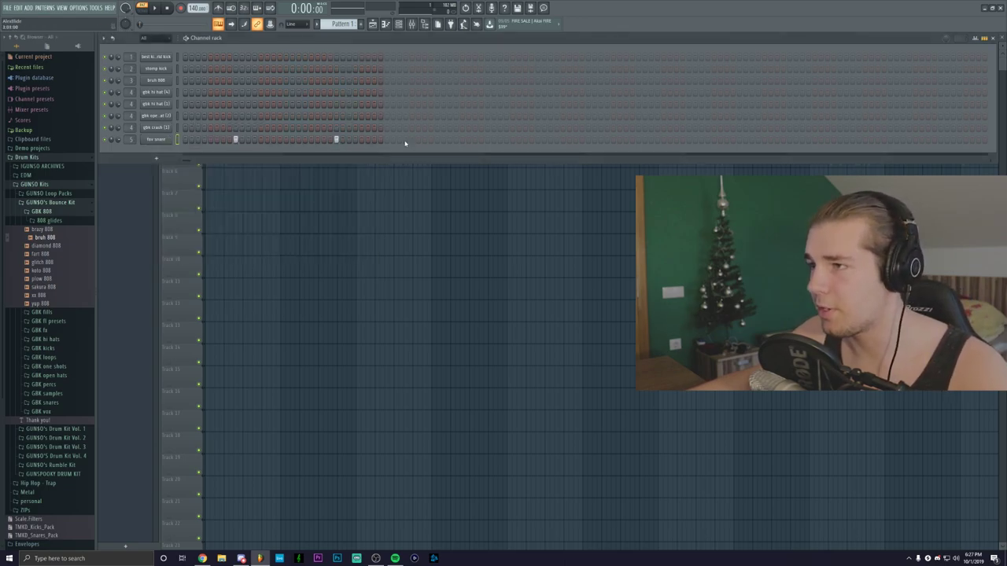
left_click(437, 140)
left_click(538, 140)
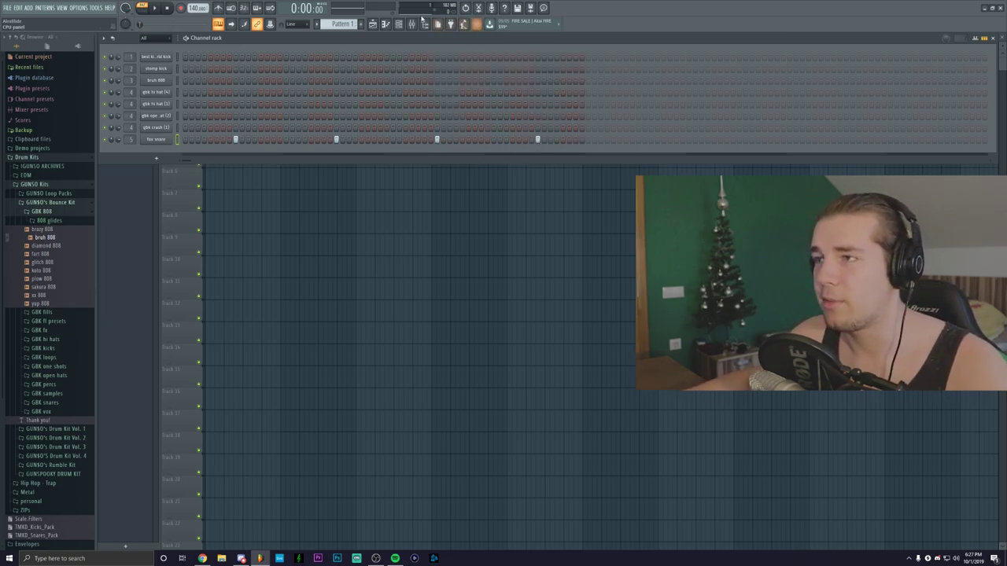
- Play the beat back, then bring up the Mixer with F9
key("space")
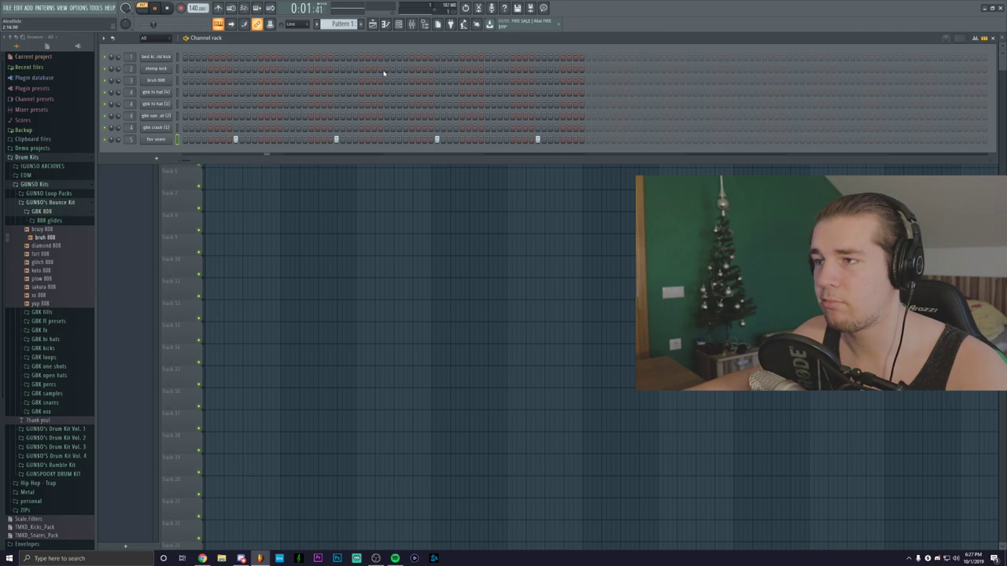
key("space")
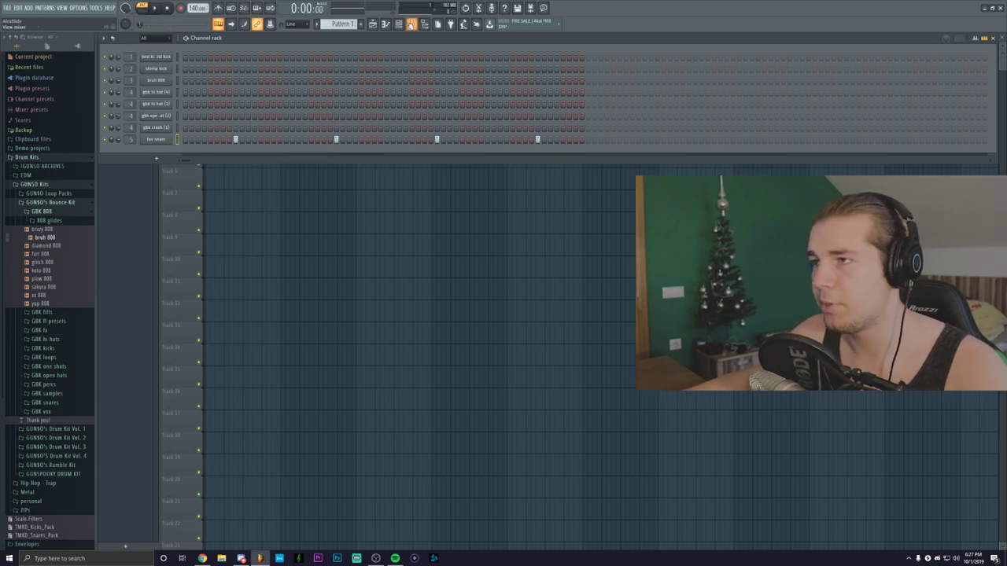
key("F9")
- Select the master mixer track and delete its Fruity Limiter
left_click(134, 352)
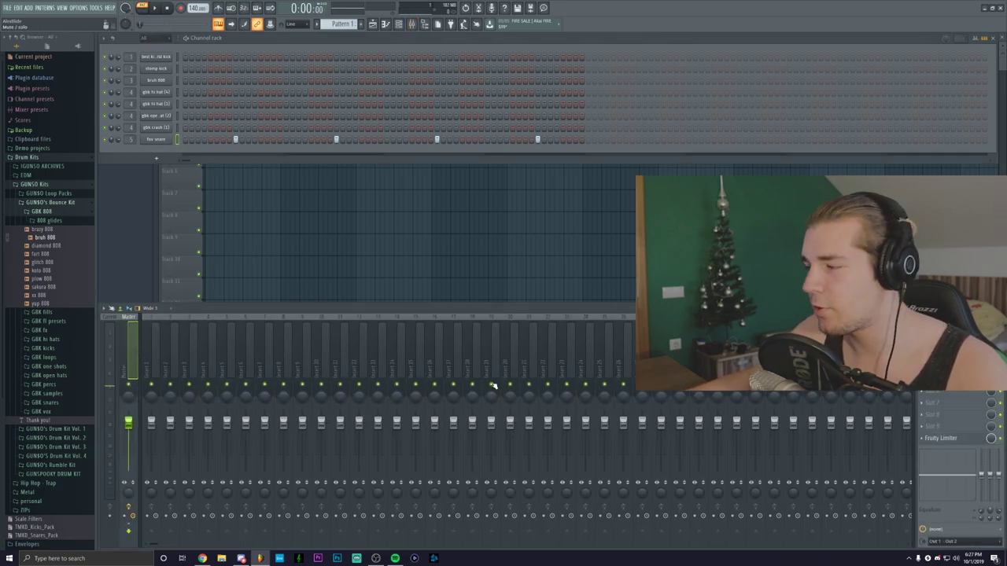
left_click(940, 438)
left_click(923, 438)
left_click(944, 472)
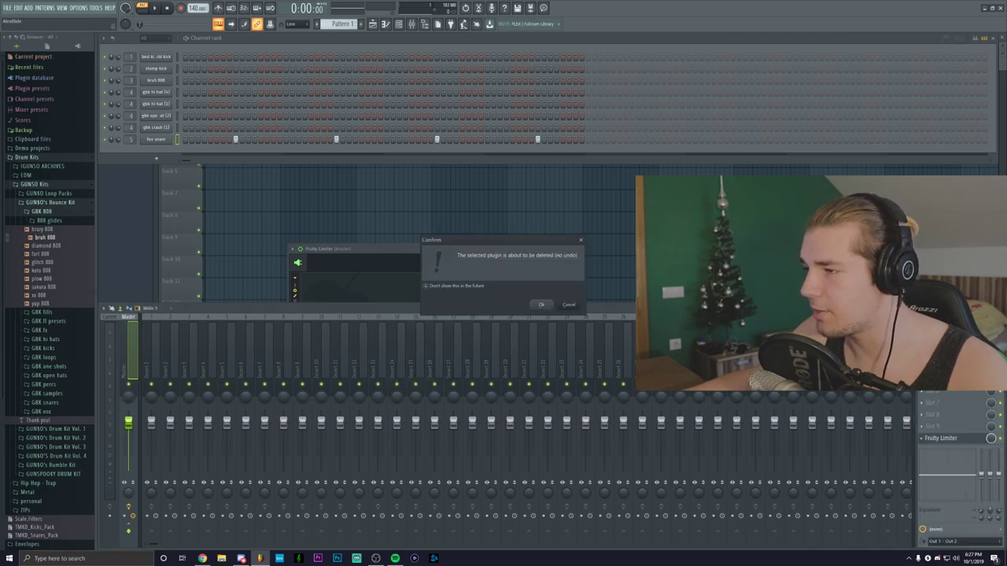
key("Return")
- Swap Fruity Fast Dist in master slot 1 for Fruity Soft Clipper
left_click(923, 331)
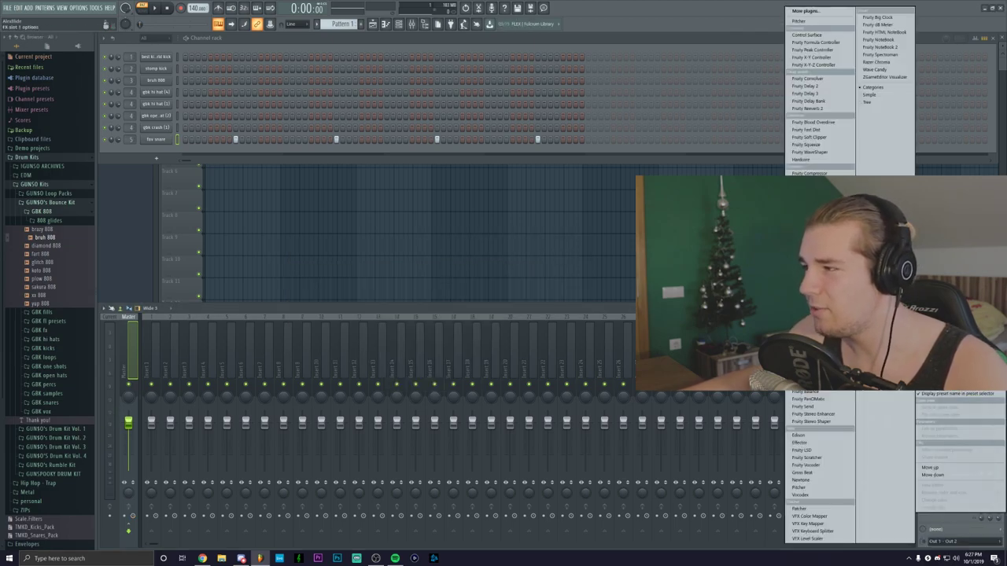
left_click(810, 132)
left_click(923, 331)
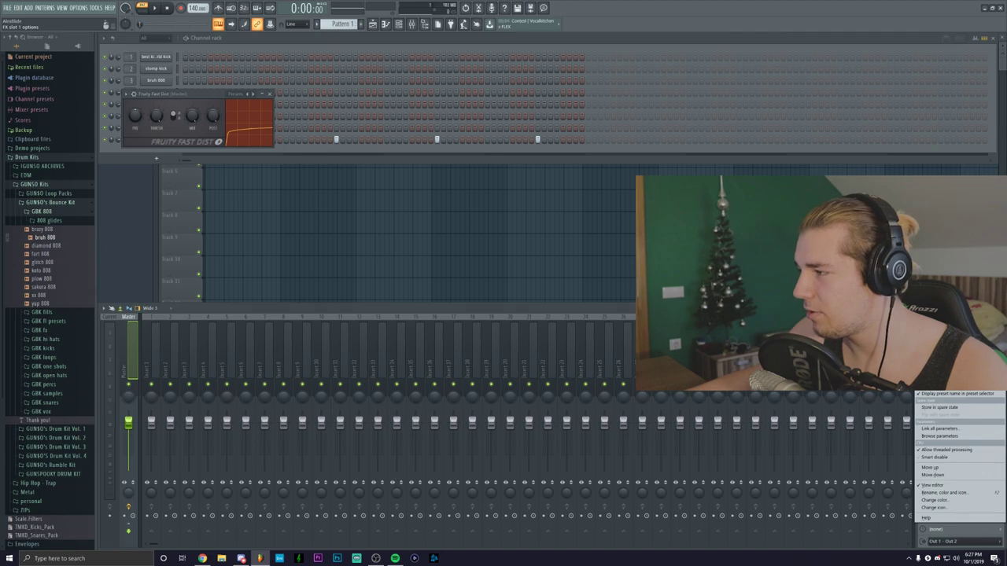
left_click(944, 365)
key("Return")
left_click(923, 331)
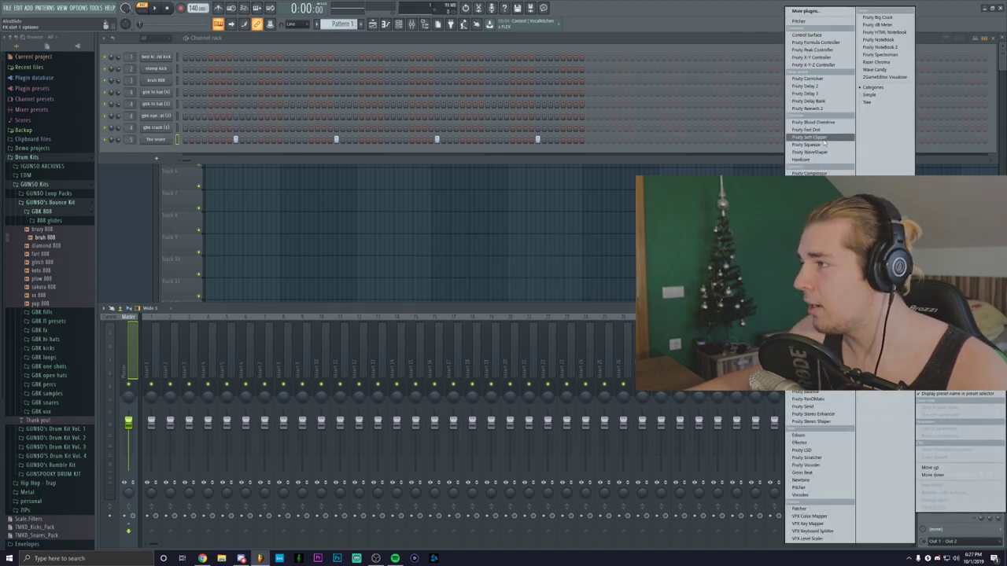
left_click(820, 139)
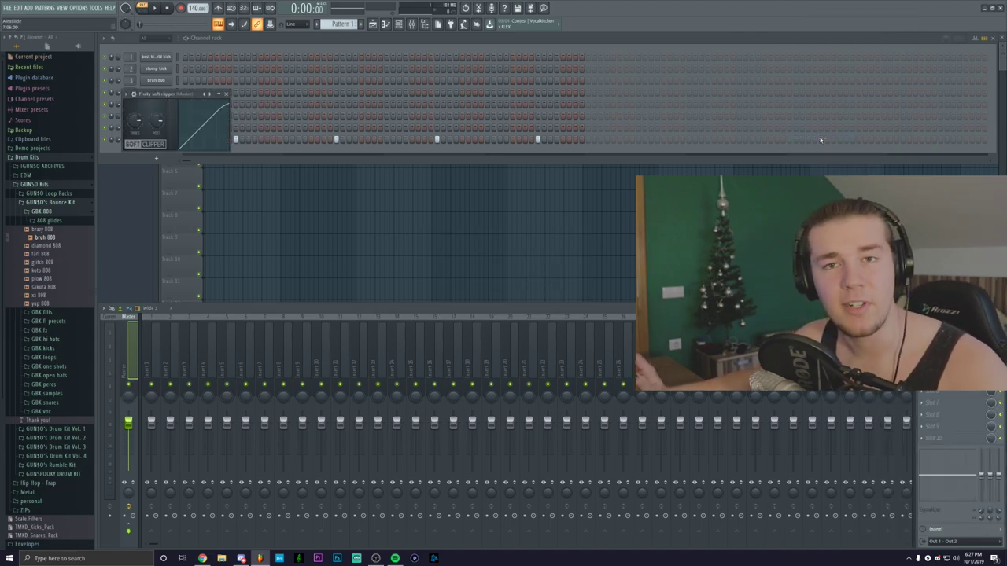
- Give the gbk hi hat (4) sample a fade-out and pitch it down
left_click(225, 93)
left_click(159, 94)
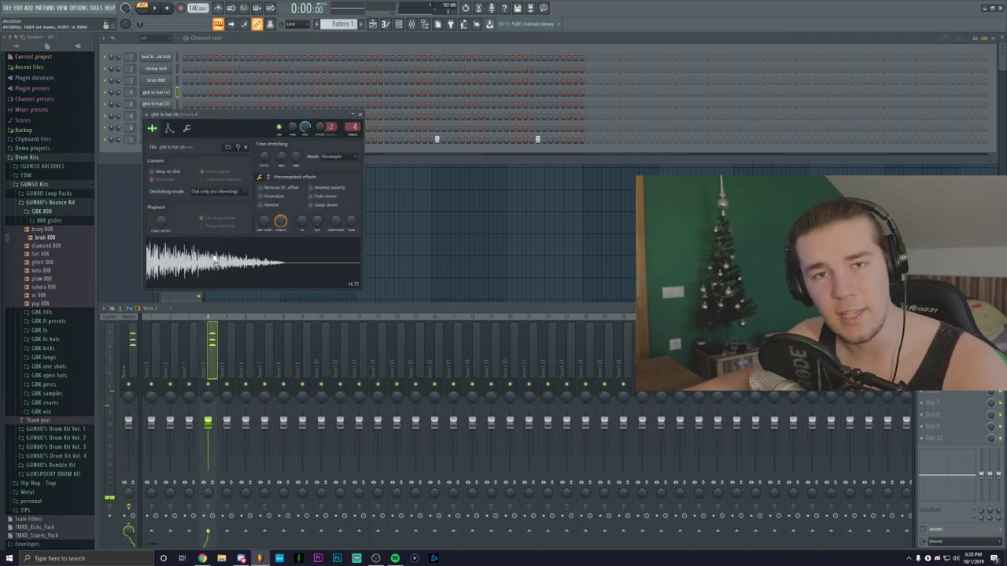
left_click_drag(319, 221, 318, 201)
left_click(259, 255)
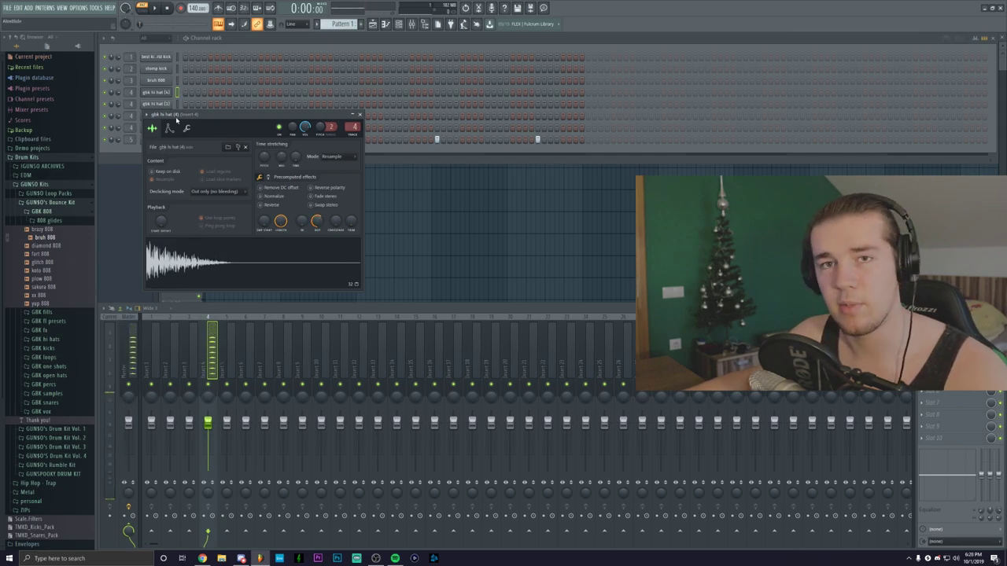
left_click(185, 128)
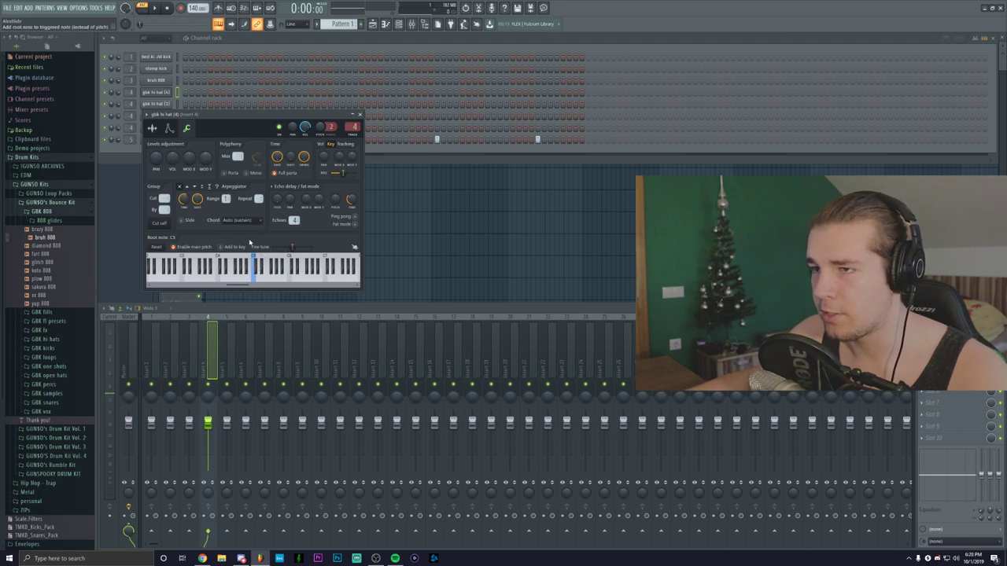
left_click(154, 129)
left_click_drag(263, 155, 264, 189)
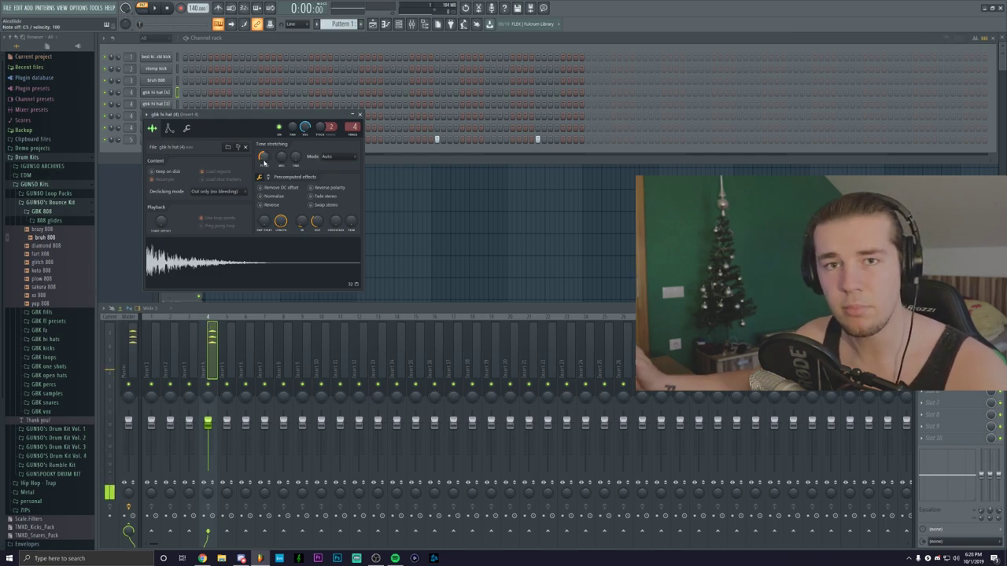
- Fill the gbk hi hat (4) row on every second step
left_click(362, 114)
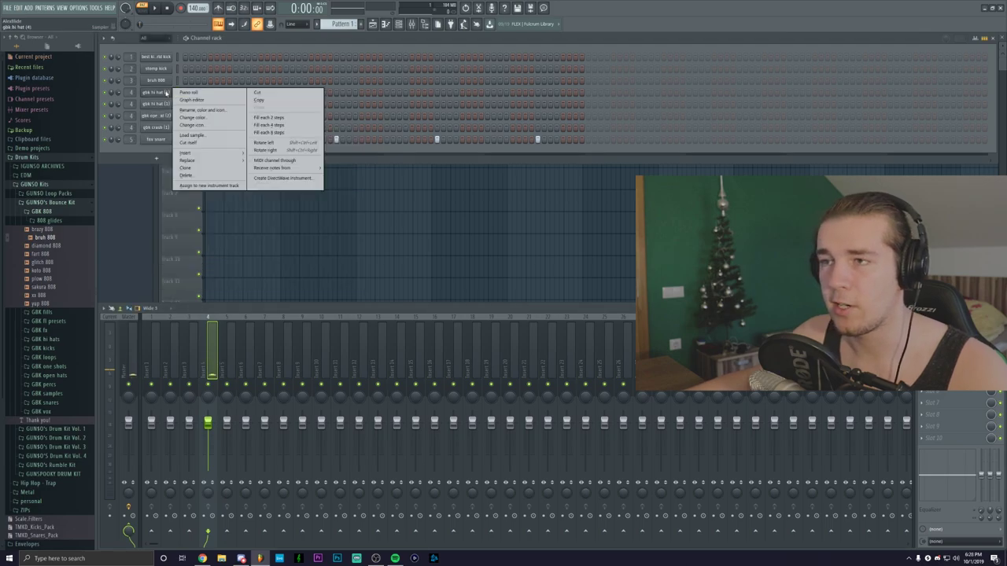
right_click(172, 91)
left_click(267, 118)
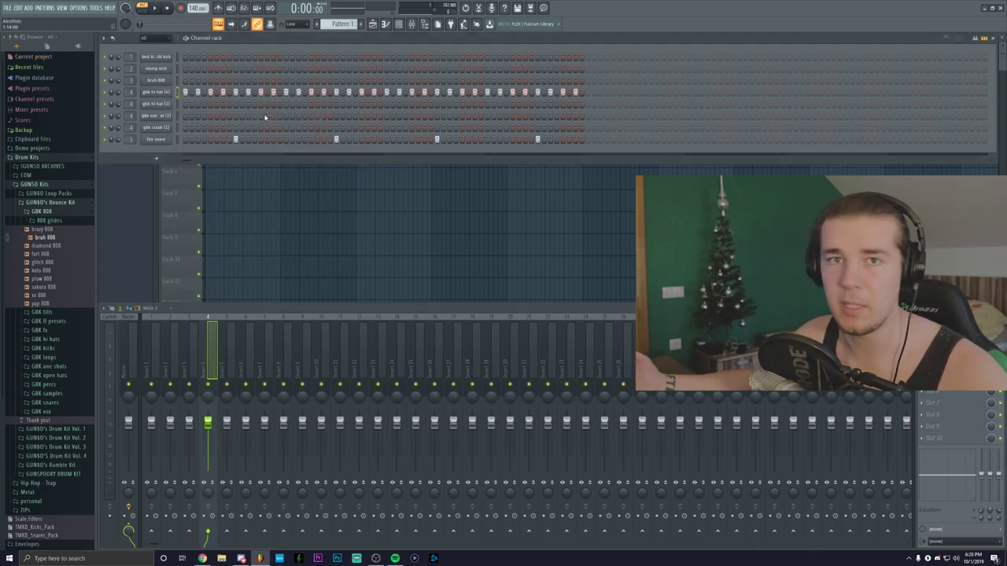
- Add a few scattered hits to the gbk hi hat (1) row while the pattern plays
left_click(148, 105)
left_click(150, 104)
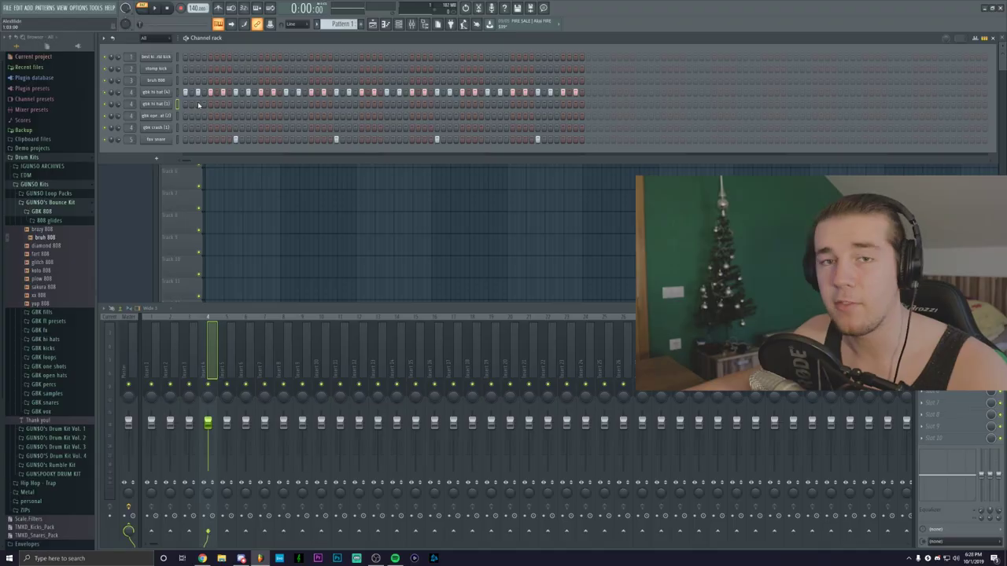
key("space")
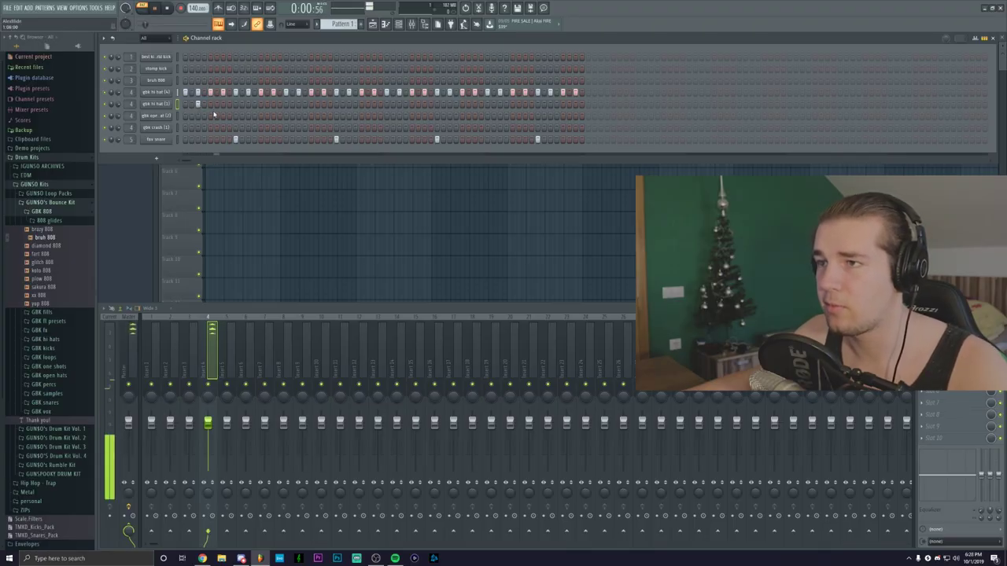
left_click(324, 104)
left_click(399, 104)
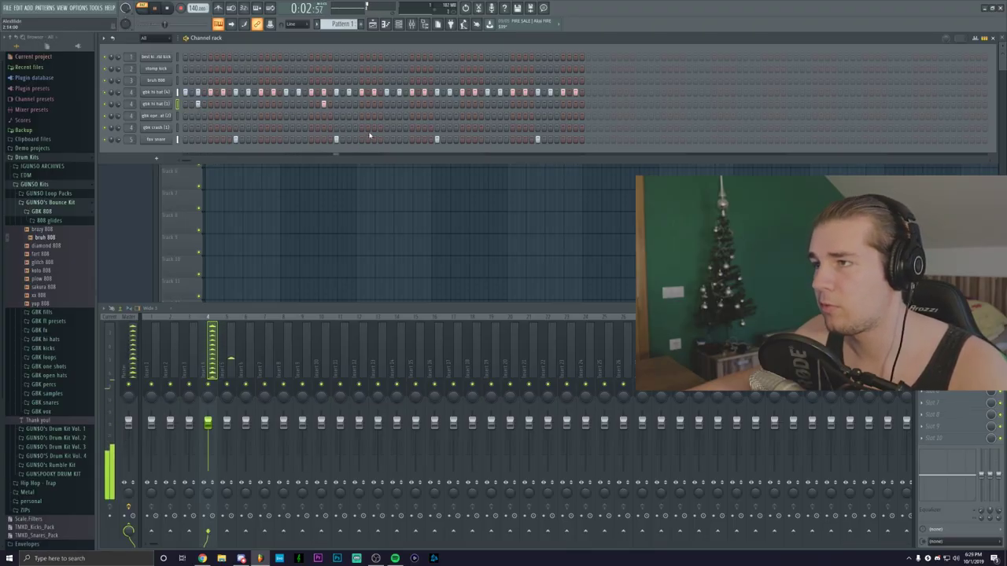
left_click(524, 104)
key("space")
left_click(156, 104)
- Open the gbk hi hat (1) piano roll and lengthen its volume envelope Hold
left_click(207, 149)
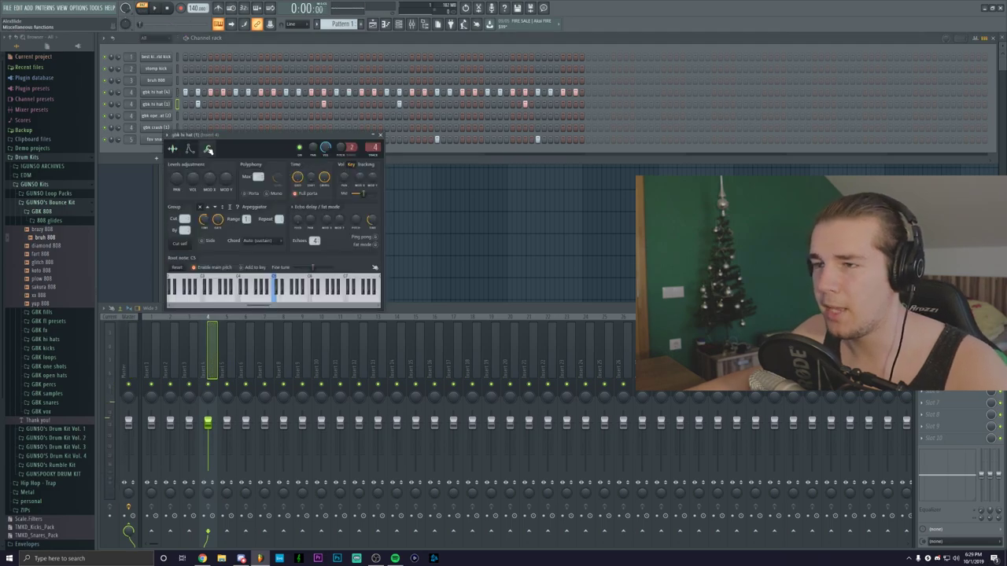
right_click(169, 104)
left_click(190, 104)
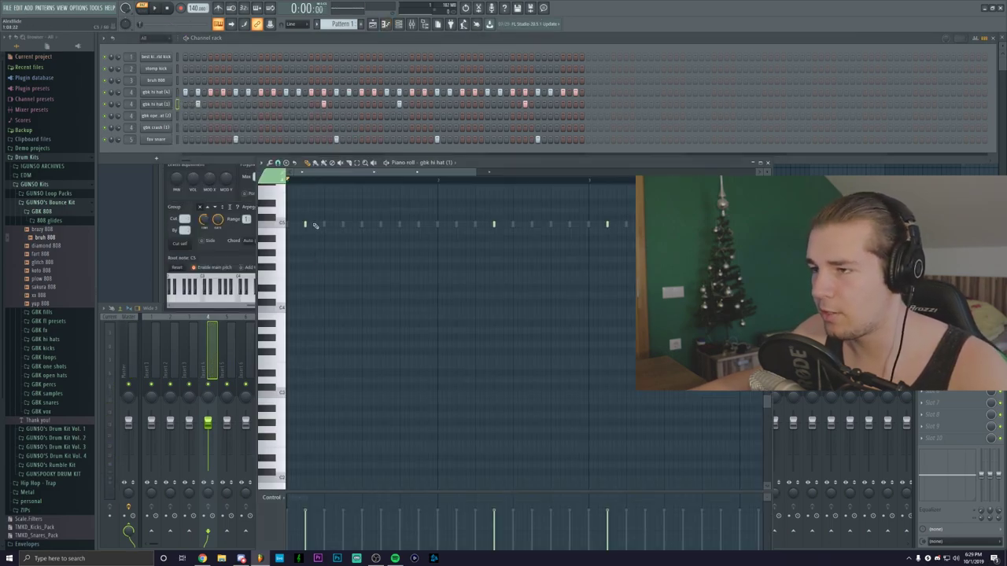
left_click(161, 105)
left_click(189, 149)
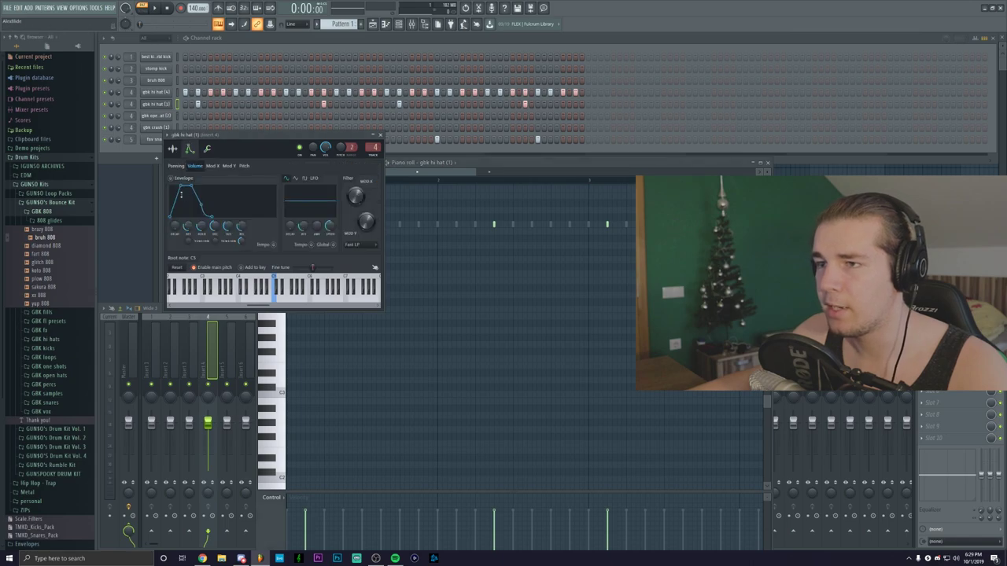
mouse_move(201, 227)
left_mouse_down()
mouse_move(201, 210)
mouse_move(214, 236)
left_mouse_up()
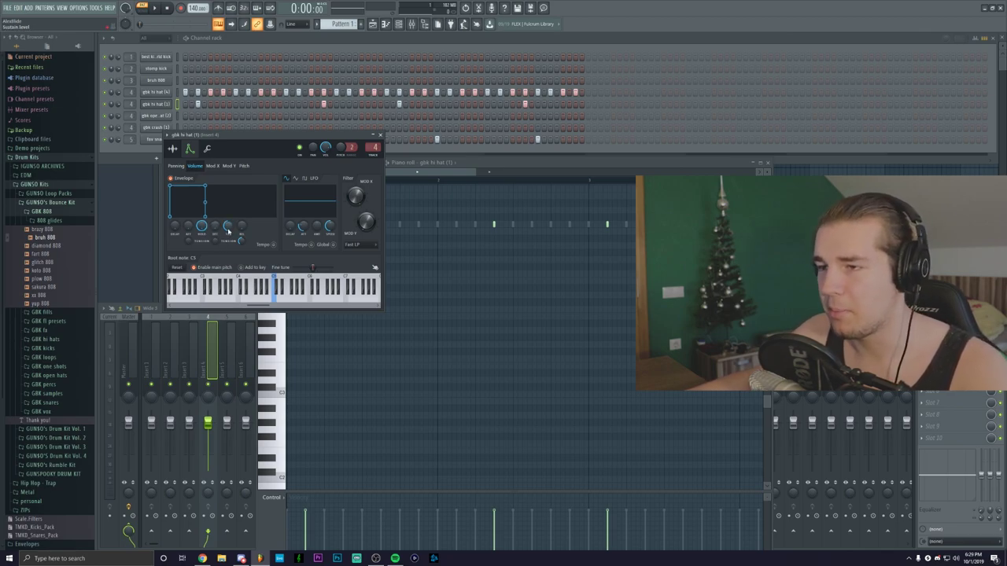
- Select the hi-hat notes and copy them an octave down to C4
left_click(380, 135)
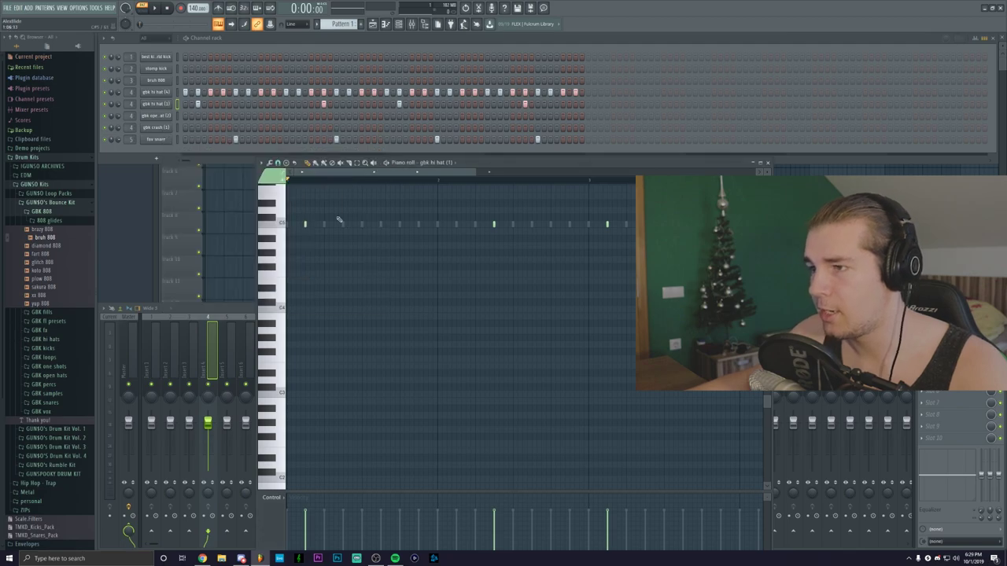
scroll(333, 173, "down", 2)
left_click_drag(617, 223, 290, 229)
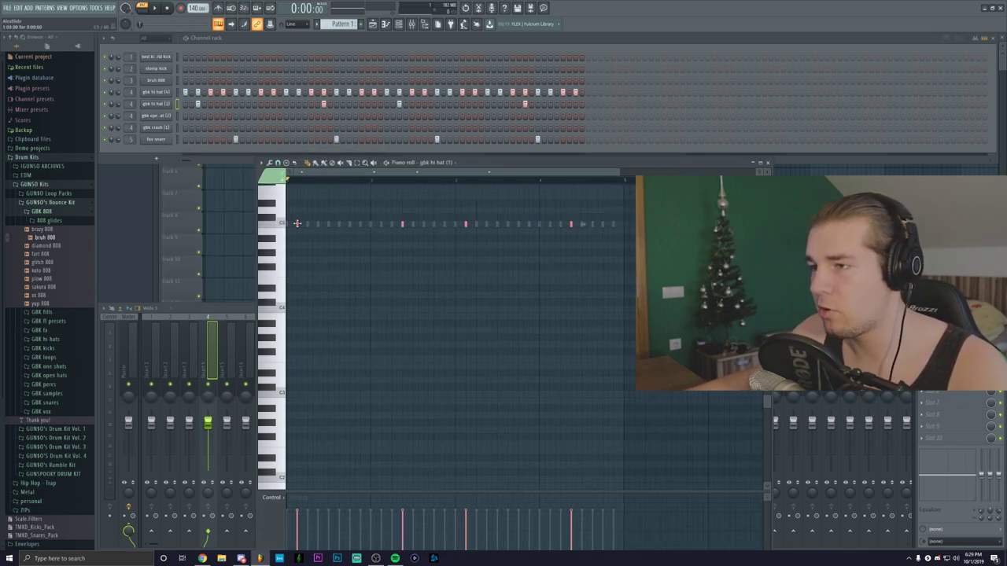
left_click_drag(302, 225, 305, 226)
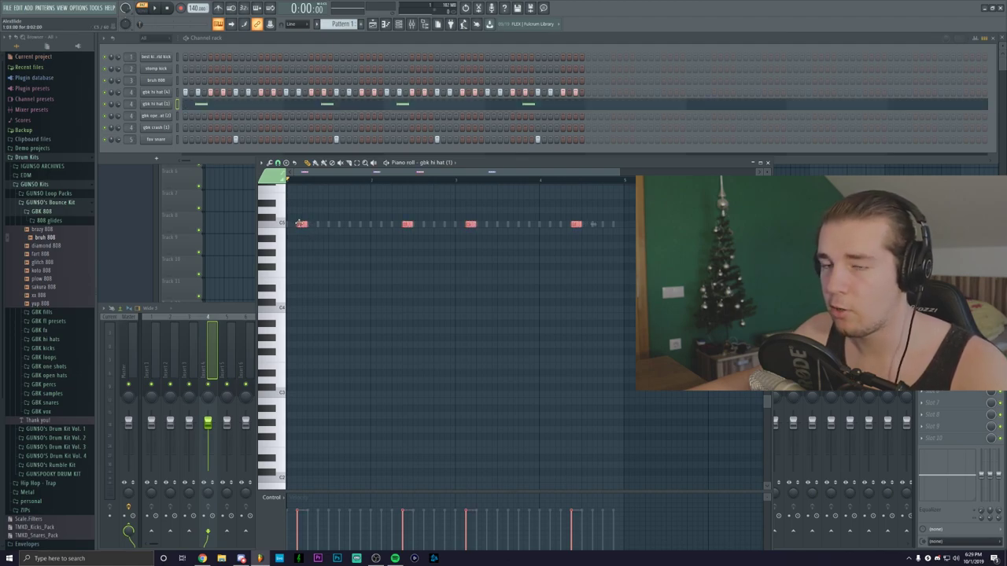
left_click_drag(302, 225, 311, 305)
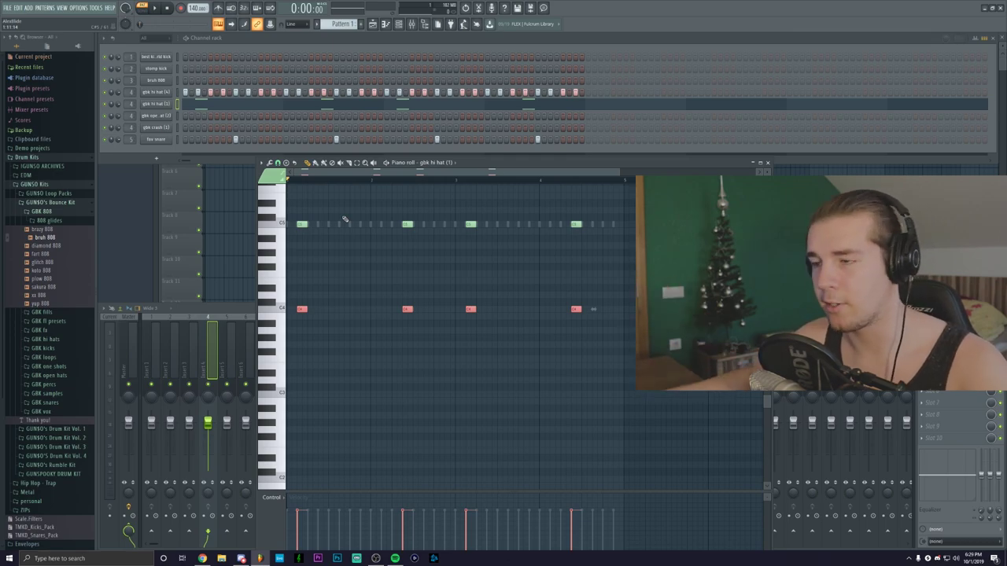
- Play back the pattern to check the C4 layer, then close the piano roll
left_click(354, 297)
key("space")
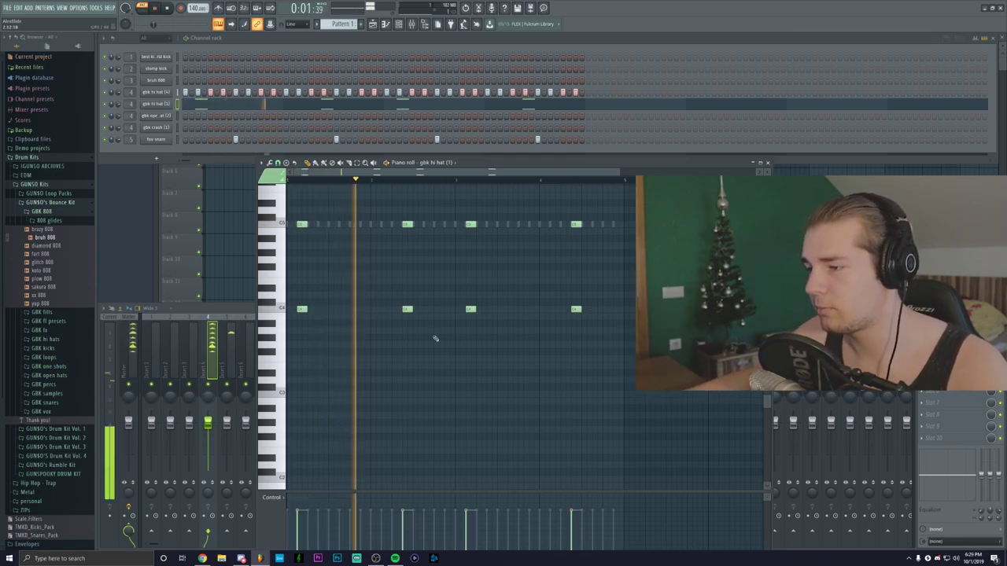
left_click_drag(632, 300, 334, 310)
key("space")
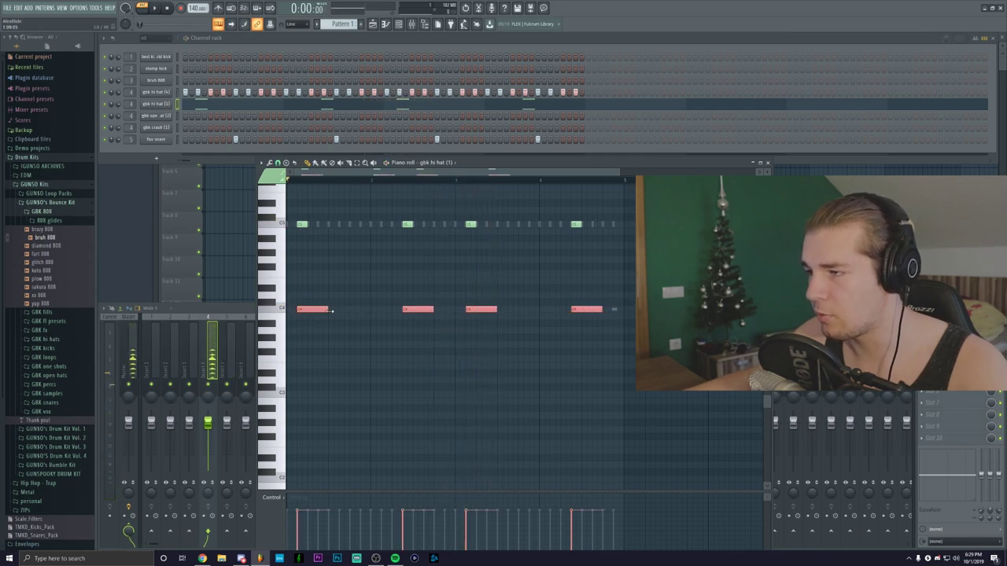
left_click_drag(536, 164, 520, 127)
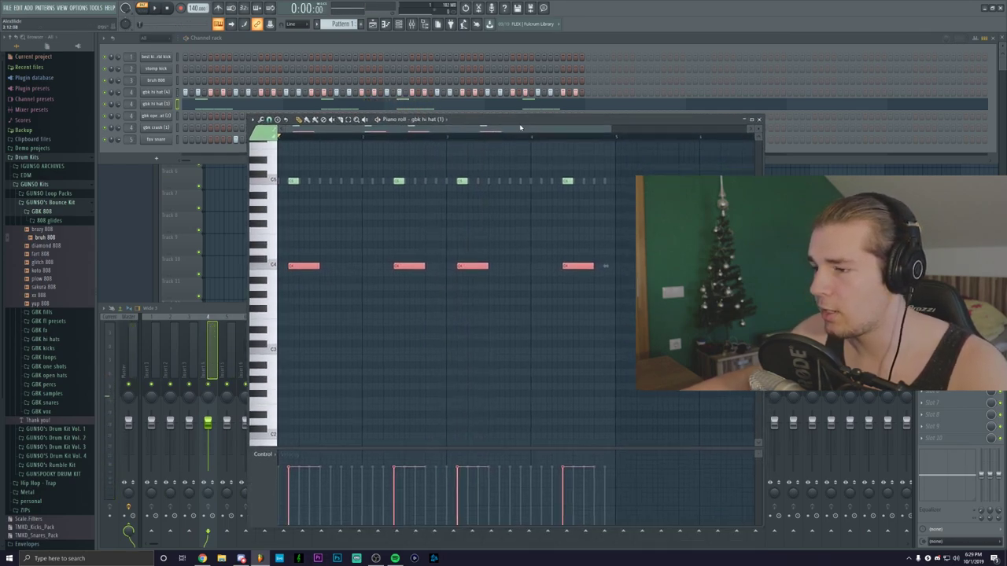
key("ctrl+d")
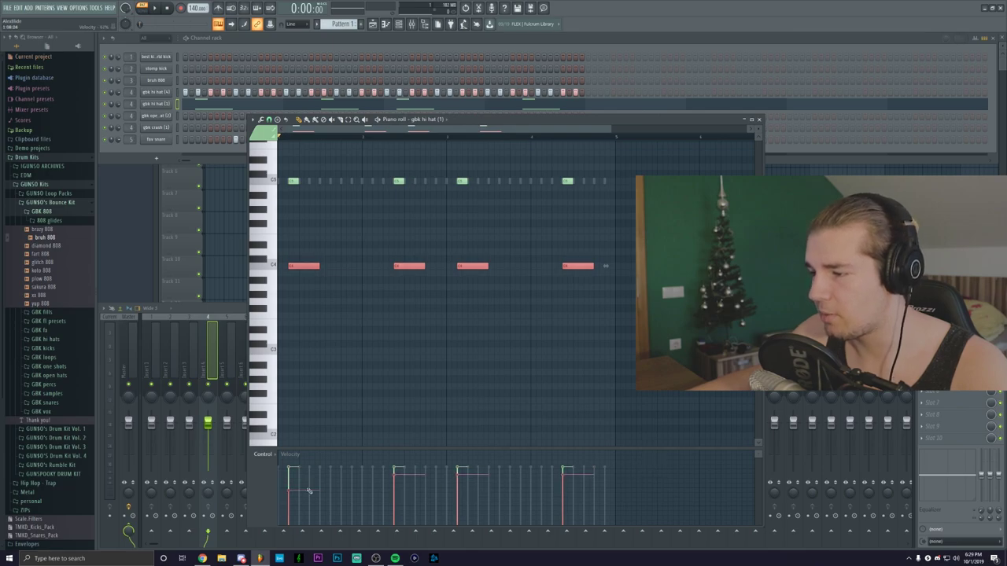
key("space")
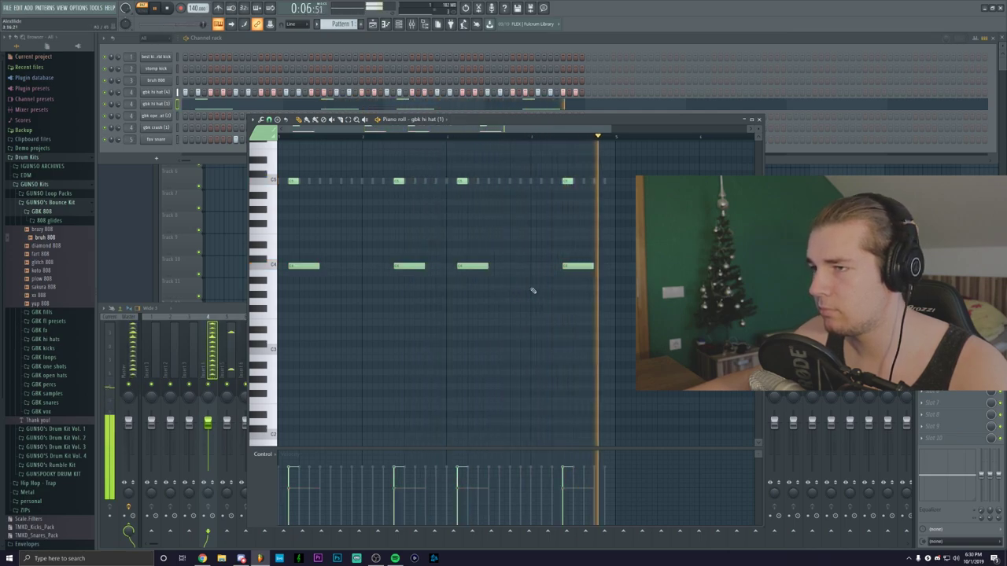
key("space")
key("Escape")
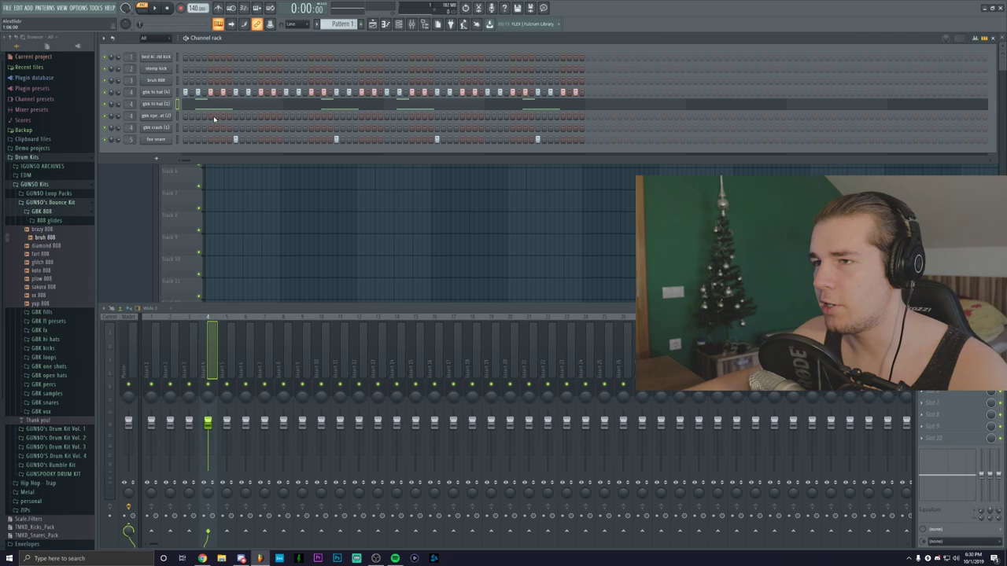
- Open the gbk open hat (2) notes in the piano roll
right_click(169, 110)
key("Escape")
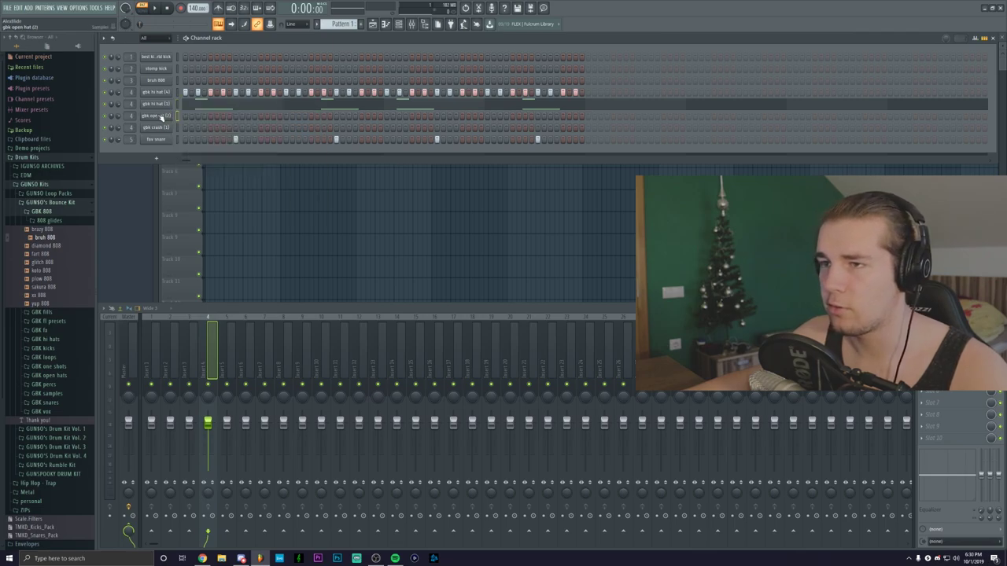
left_click(156, 115)
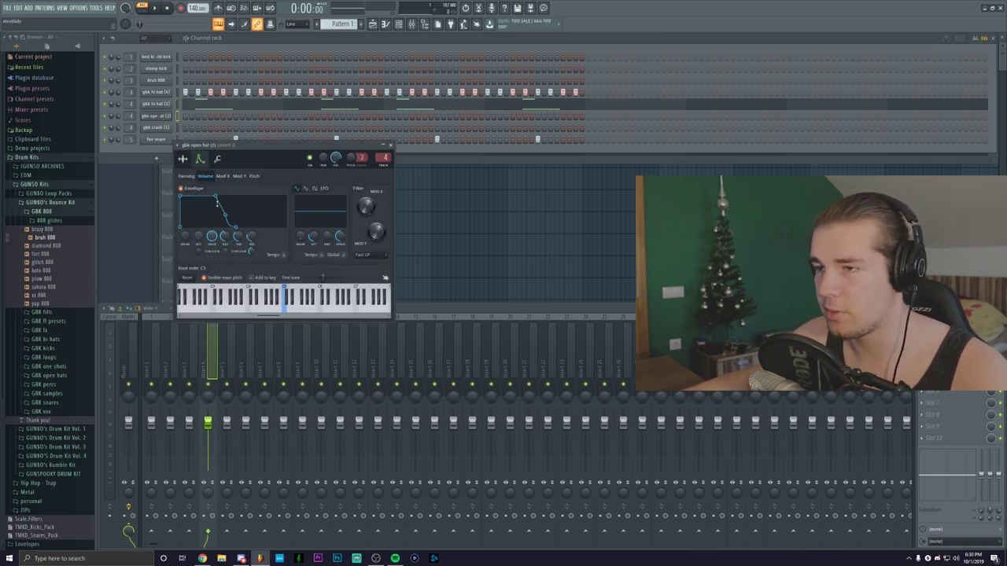
left_click(184, 159)
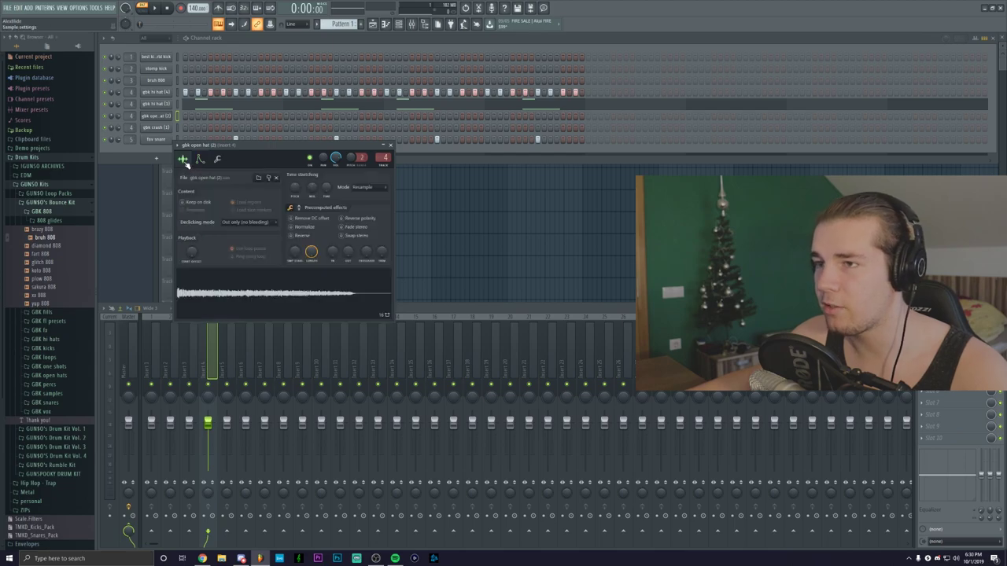
right_click(161, 120)
left_click(299, 208)
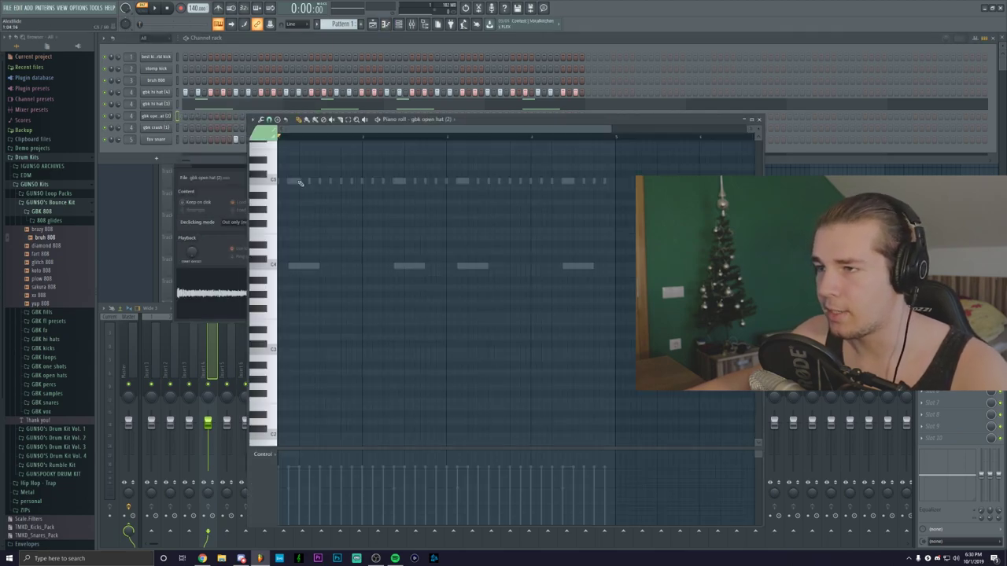
- Add a second C5 open-hat note later in the bar and audition the pattern
left_click(300, 182)
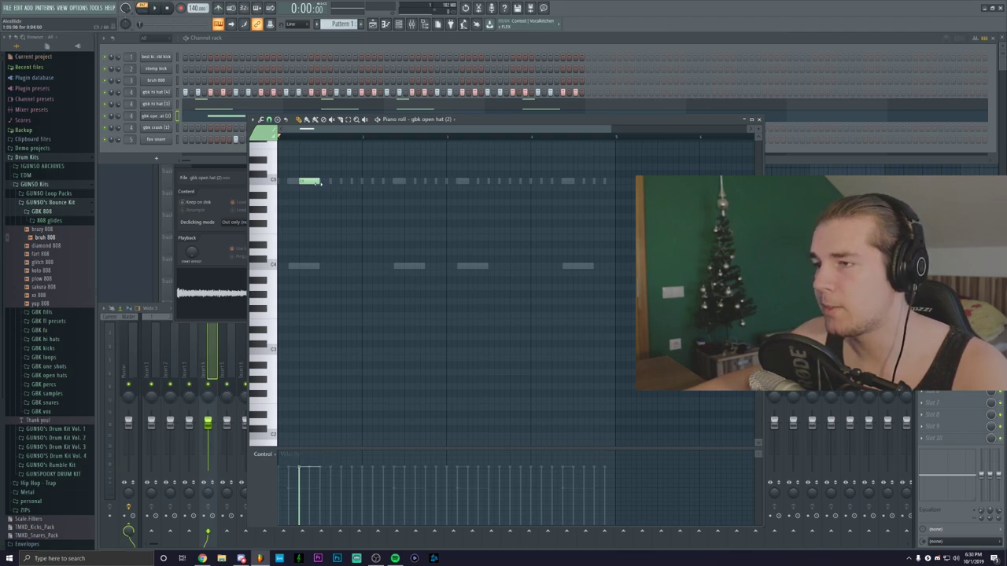
key("space")
left_click(383, 182)
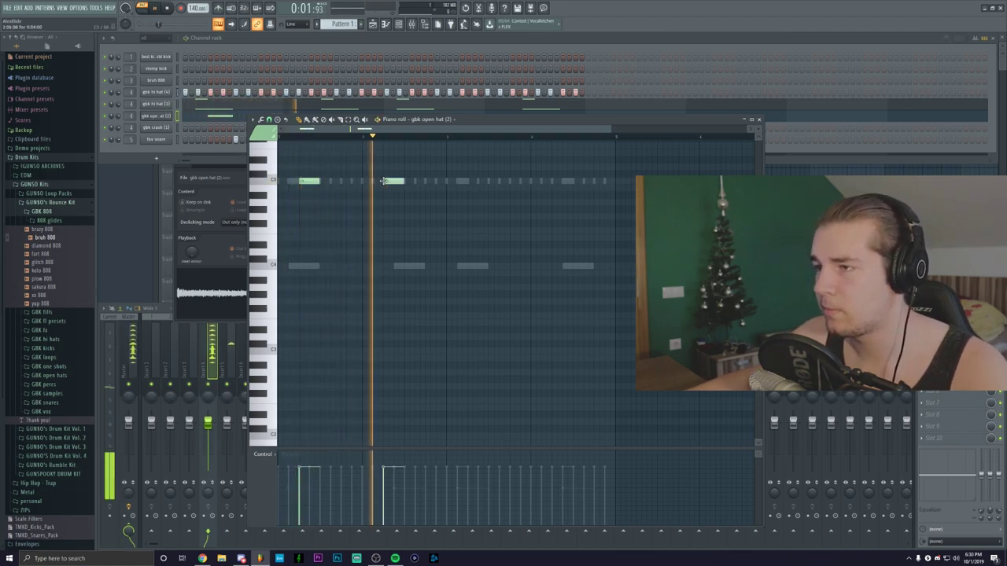
key("space")
left_click_drag(386, 182, 469, 181)
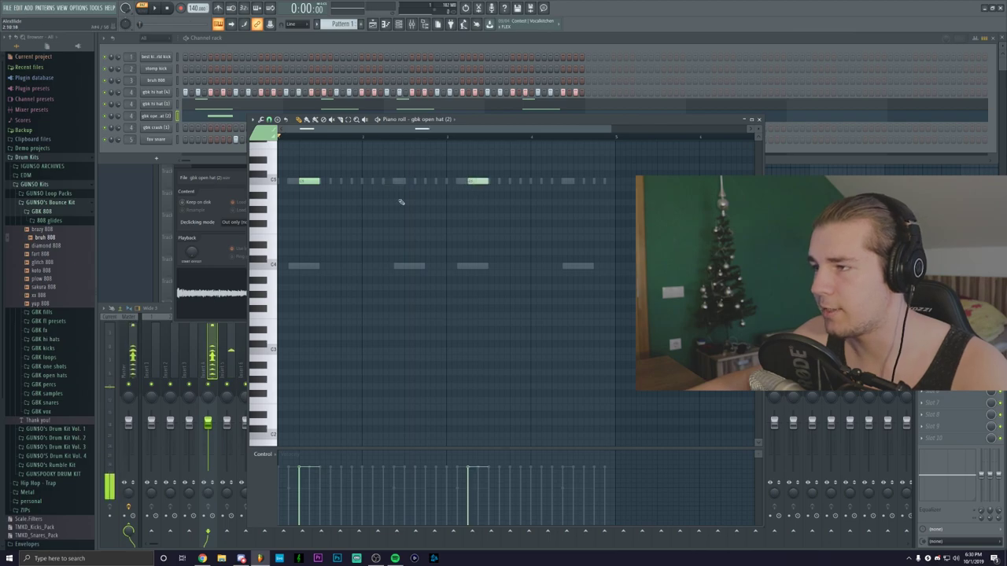
left_click_drag(301, 167, 488, 192)
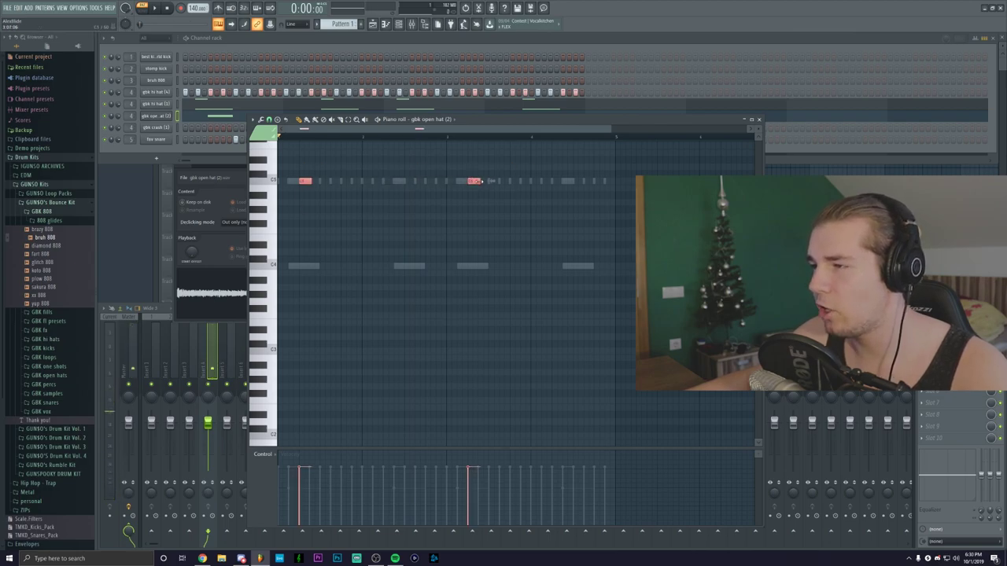
key("space")
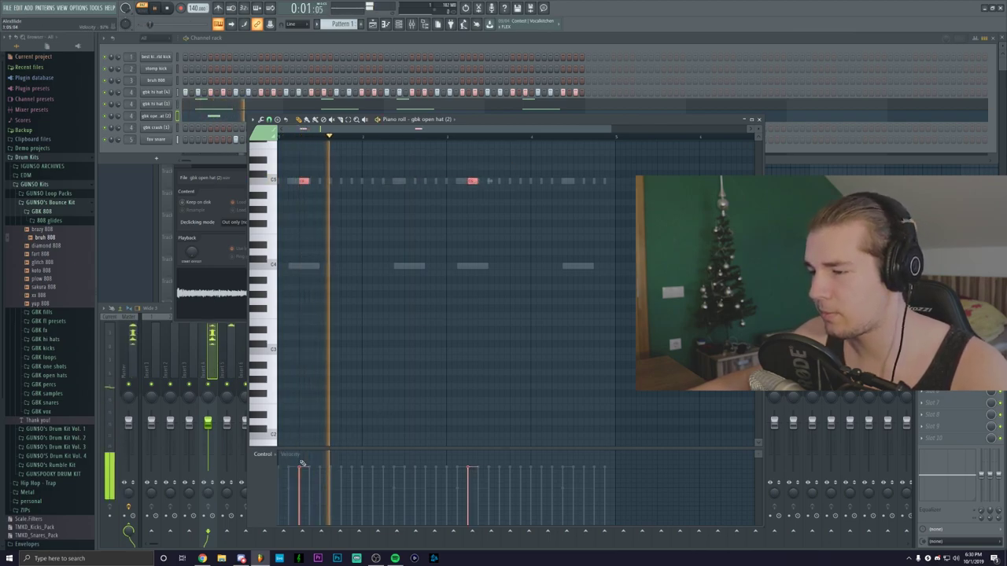
left_click(474, 236)
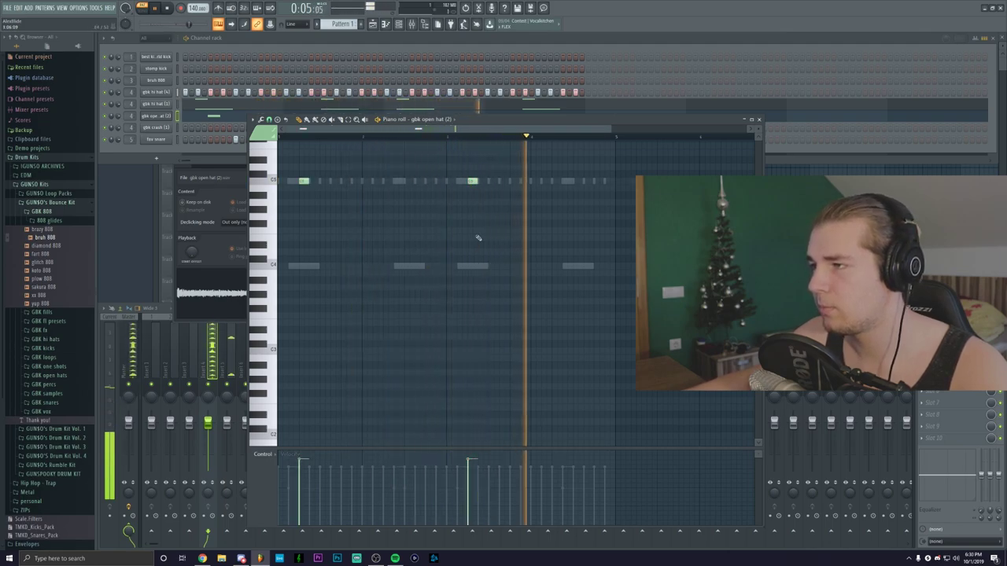
key("space")
key("F7")
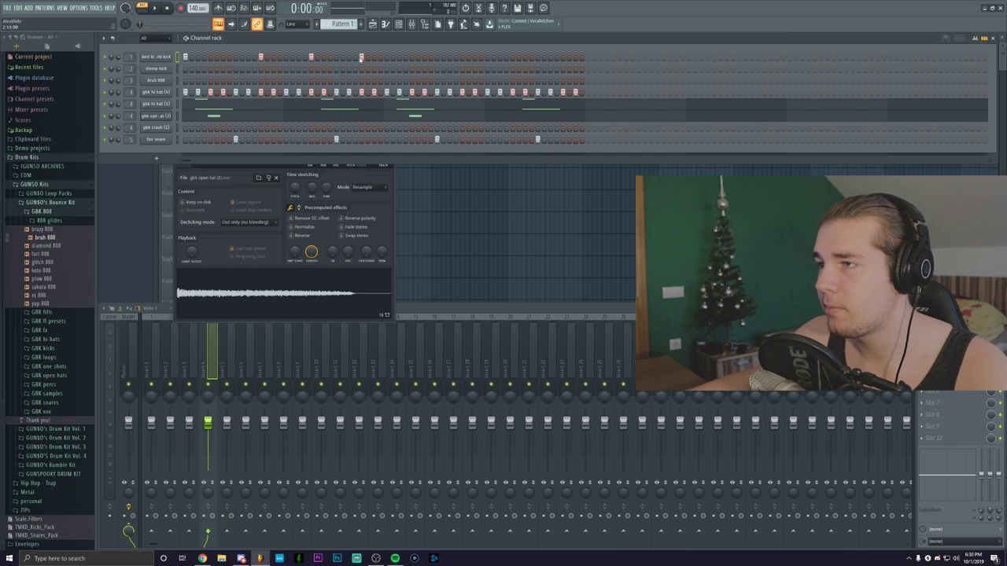
key("space")
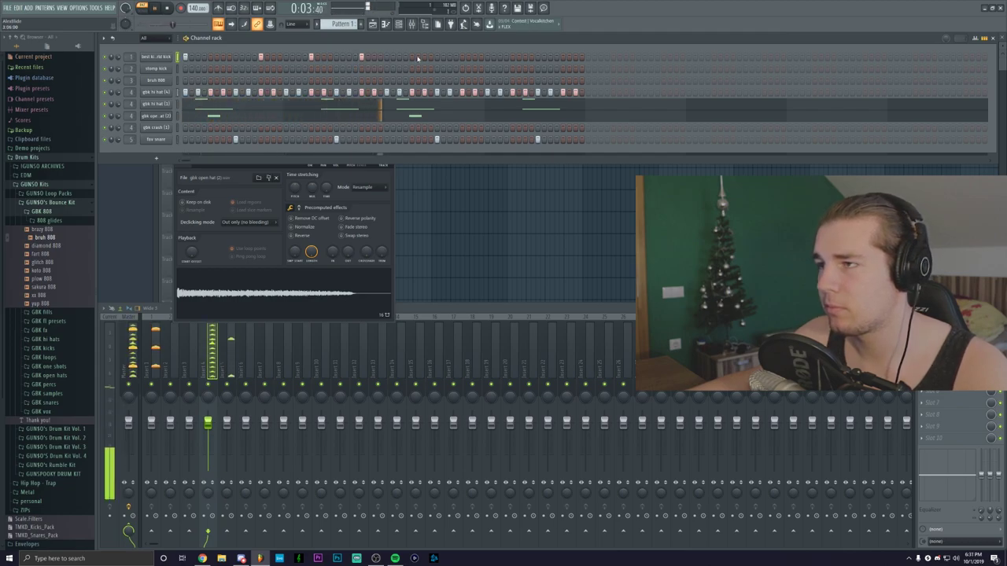
key("space")
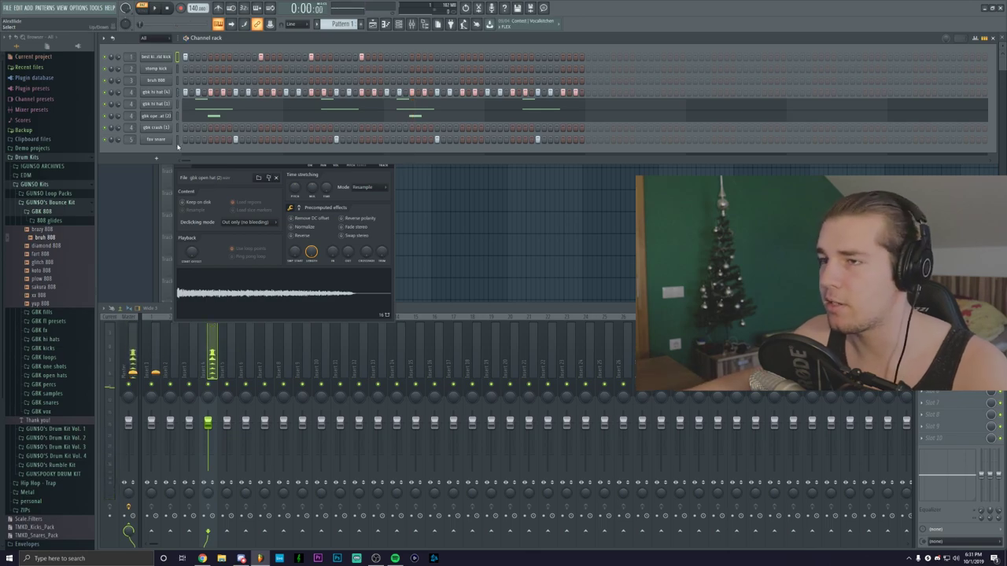
- Check the fav snare notes in the piano roll and play the beat
right_click(169, 139)
left_click(200, 142)
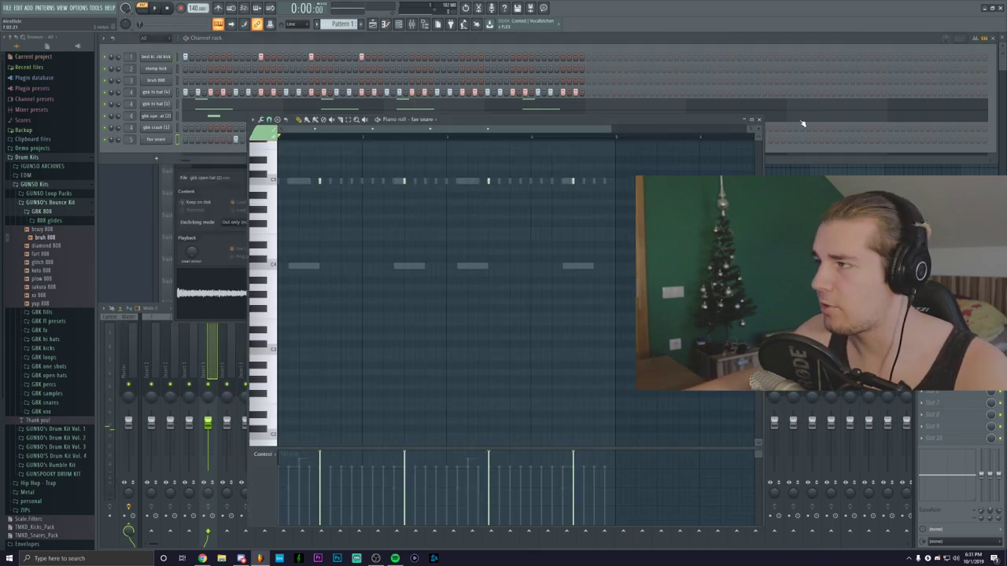
left_click(759, 120)
key("space")
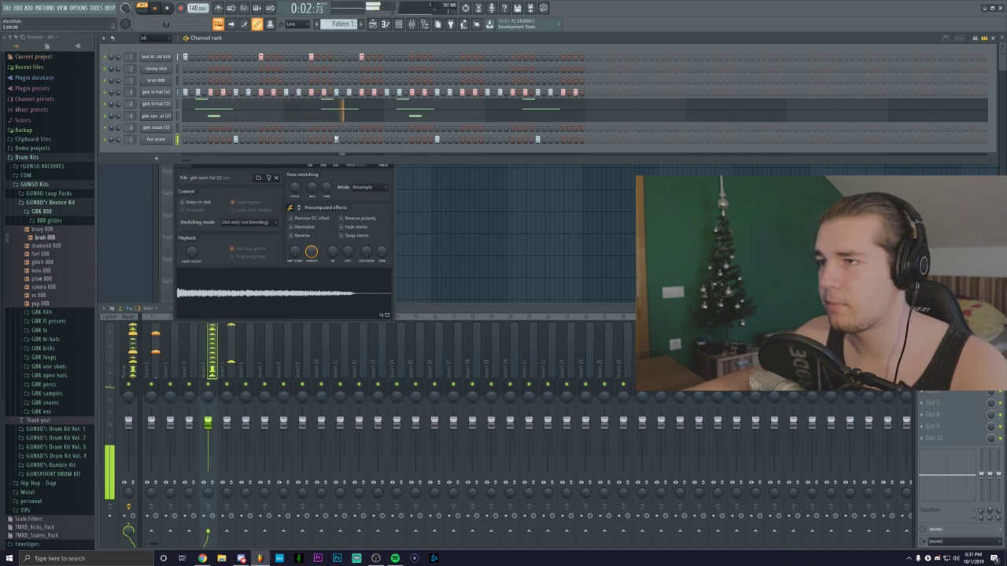
key("space")
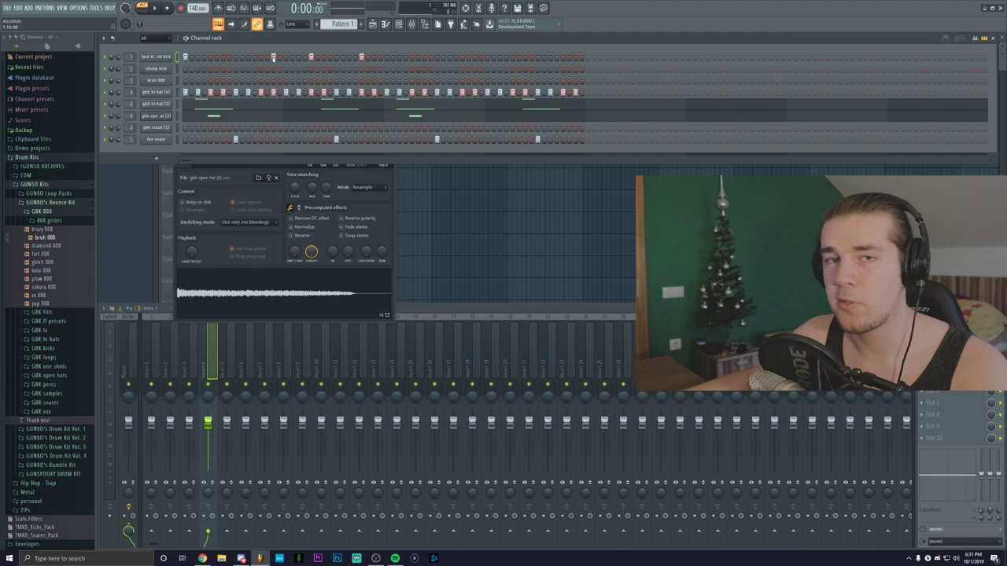
- Toggle kick hits mid-pattern and replay the beat to hear them
key("space")
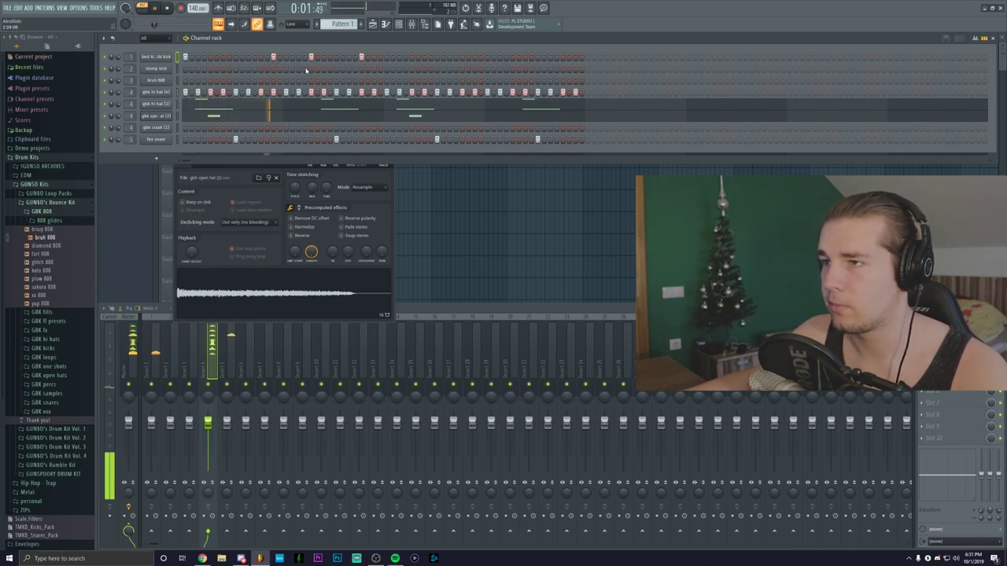
left_click(374, 57)
left_click(361, 56)
left_click(373, 56)
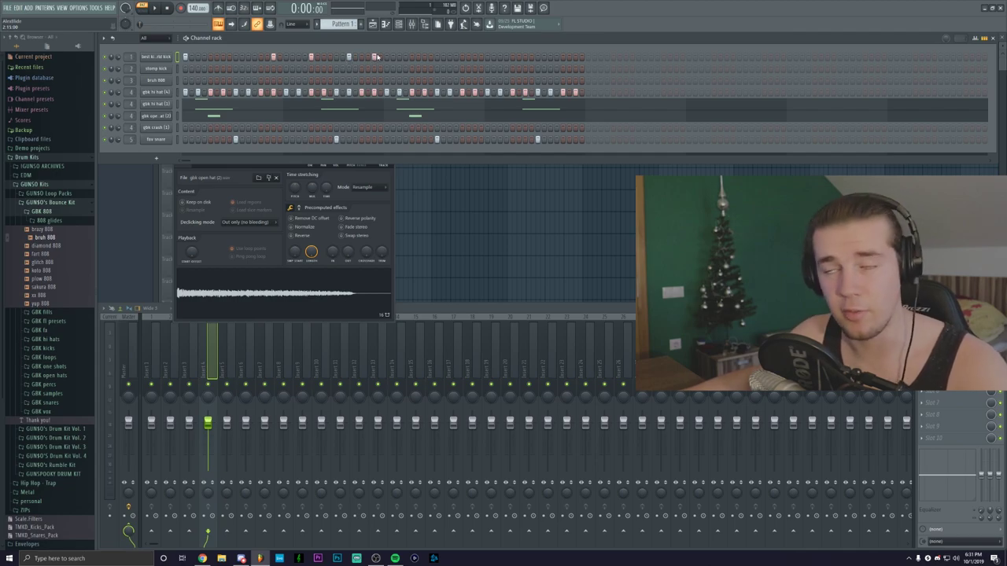
key("space")
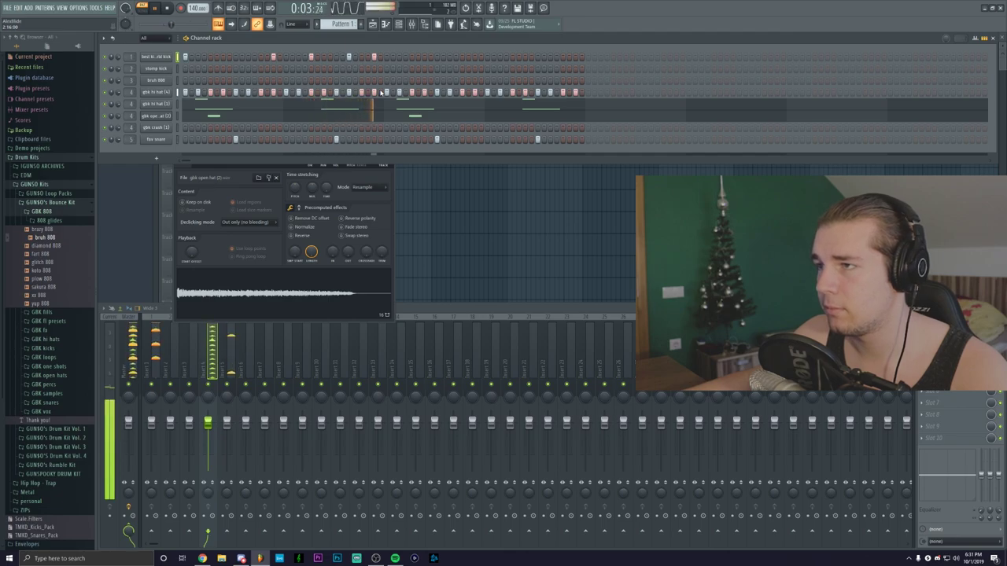
key("space")
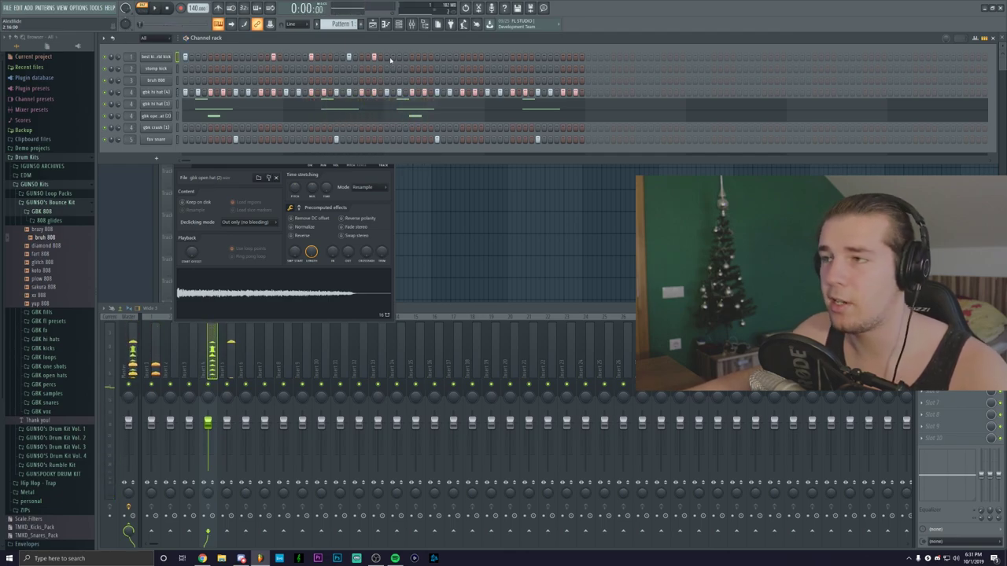
- Open the kick in the piano roll and duplicate four selected kick notes later with Ctrl+B
right_click(155, 57)
left_click(173, 58)
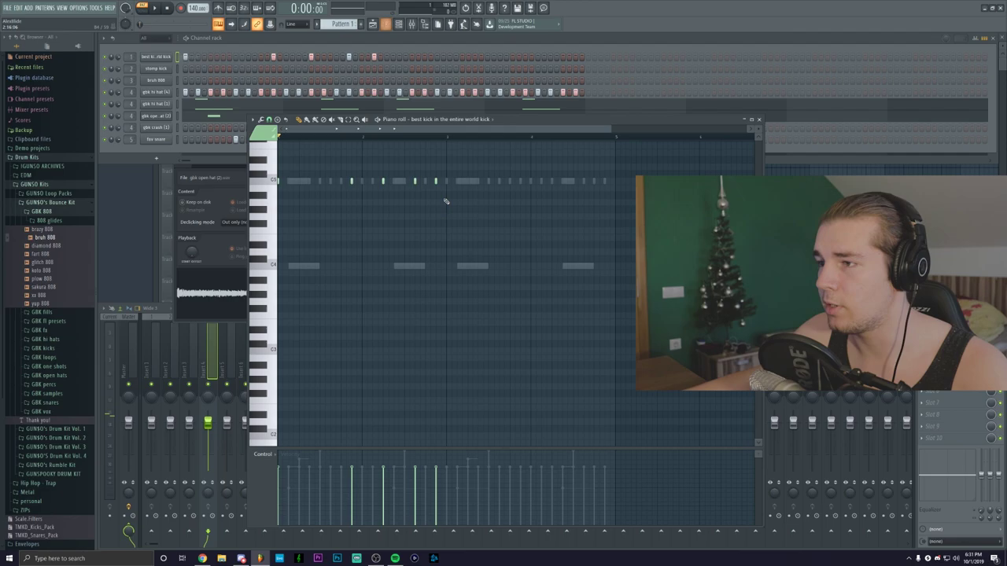
scroll(456, 220, "up", 3)
left_click(438, 224)
left_click_drag(425, 229, 272, 235)
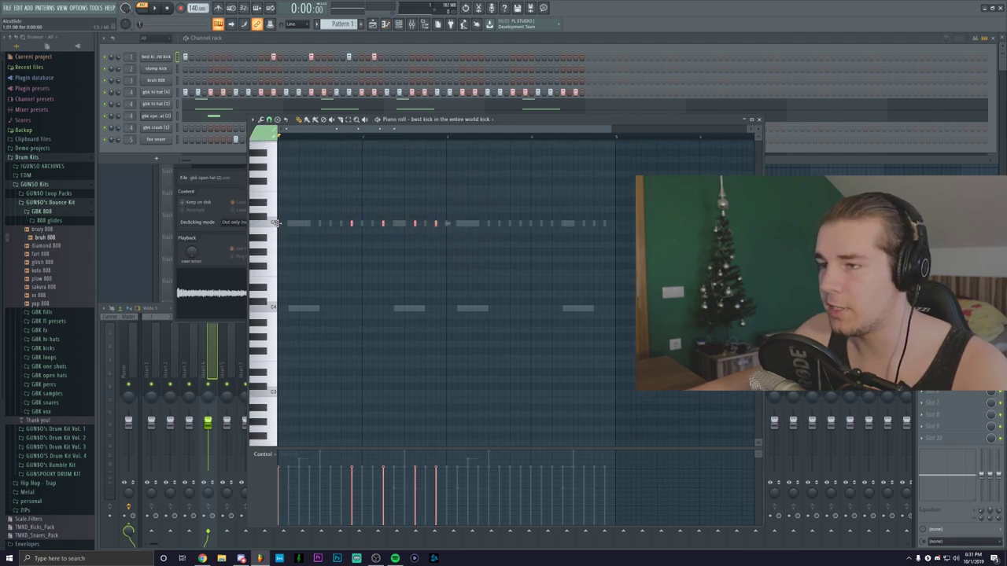
key("ctrl+b")
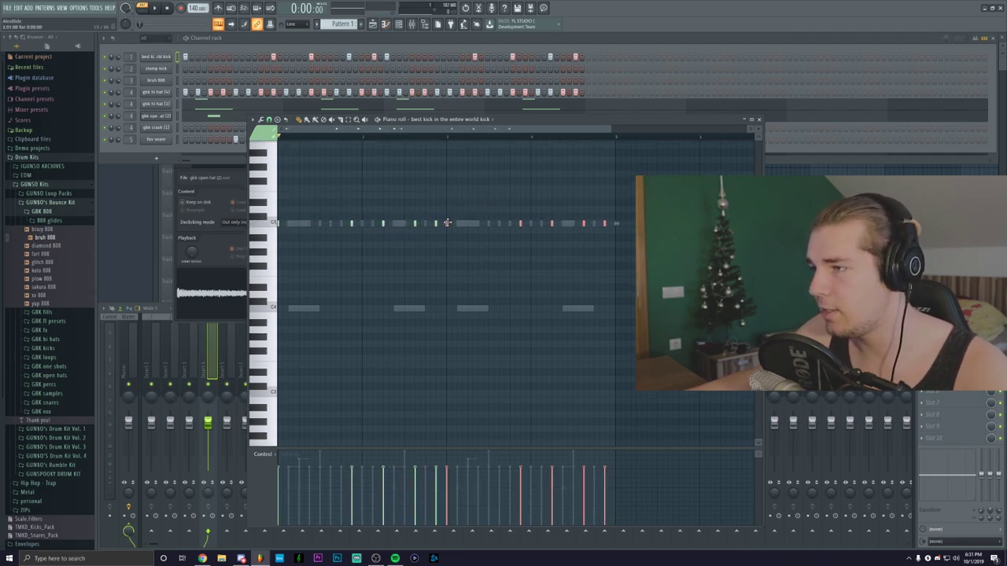
- Add one extra kick note later in the pattern and play it back
left_click(446, 223)
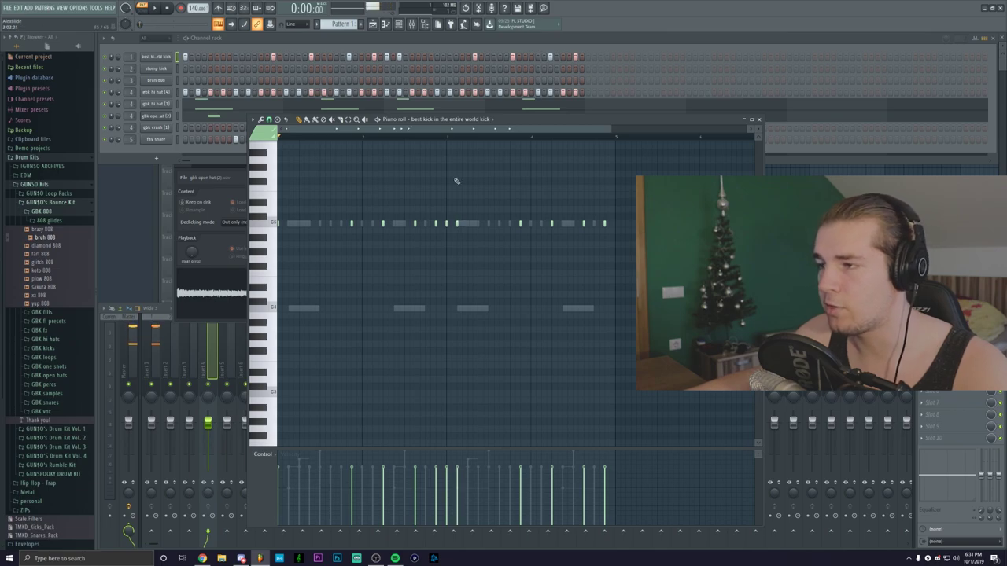
scroll(418, 145, "up", 1, "ctrl")
key("space")
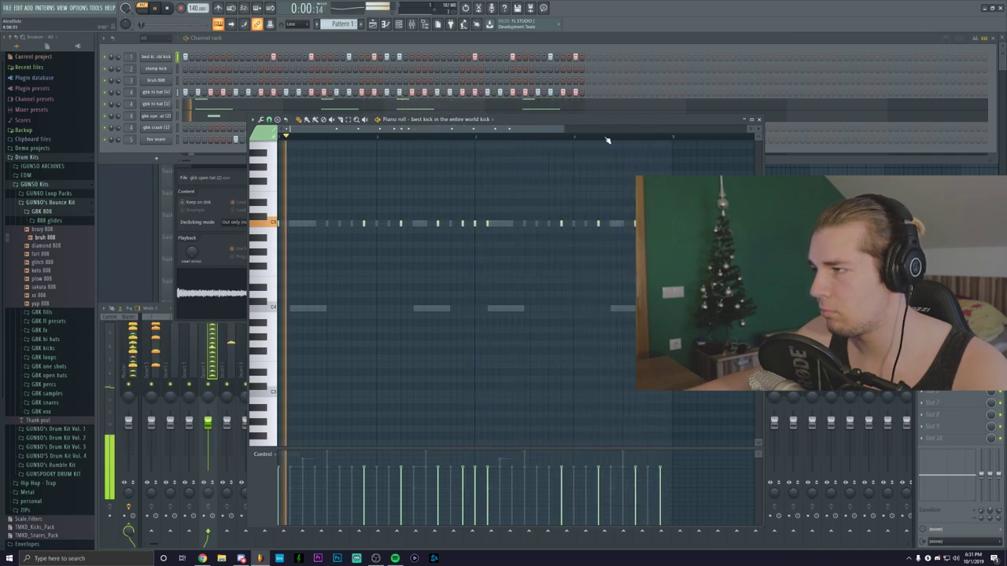
key("space")
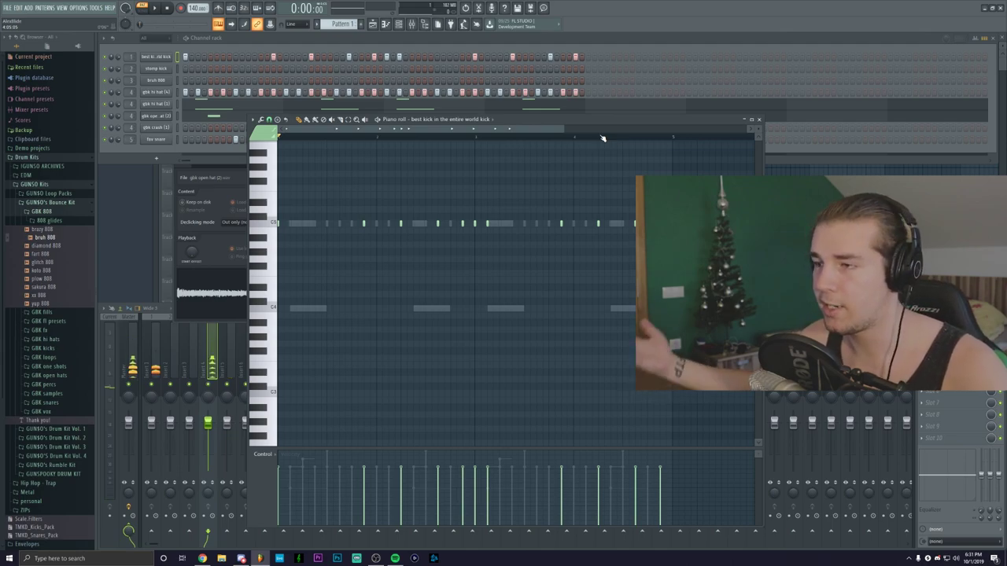
scroll(356, 138, "up", 3)
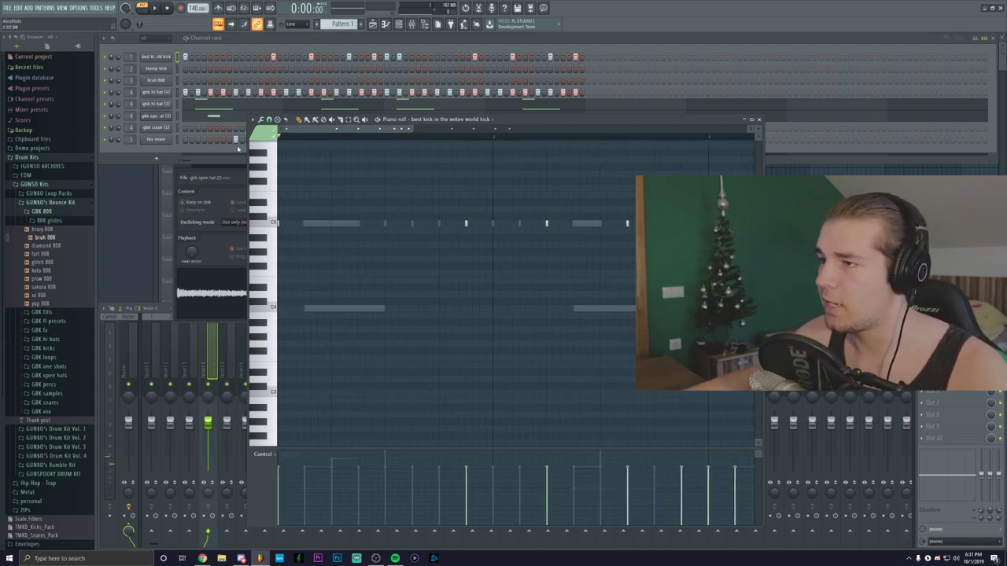
scroll(465, 138, "down", 3)
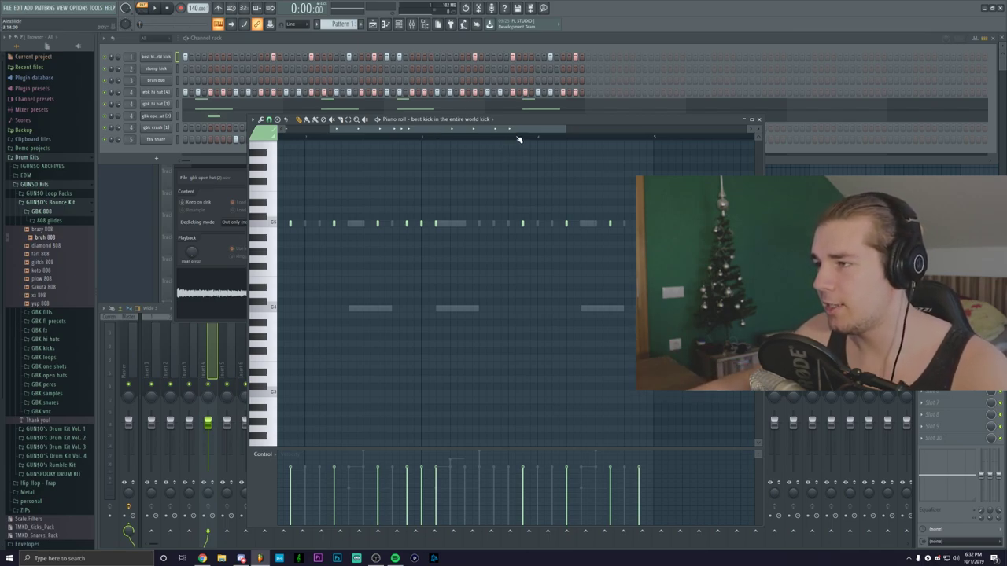
- Draw a long new kick note on C5 mid-pattern and select it
left_click(425, 137)
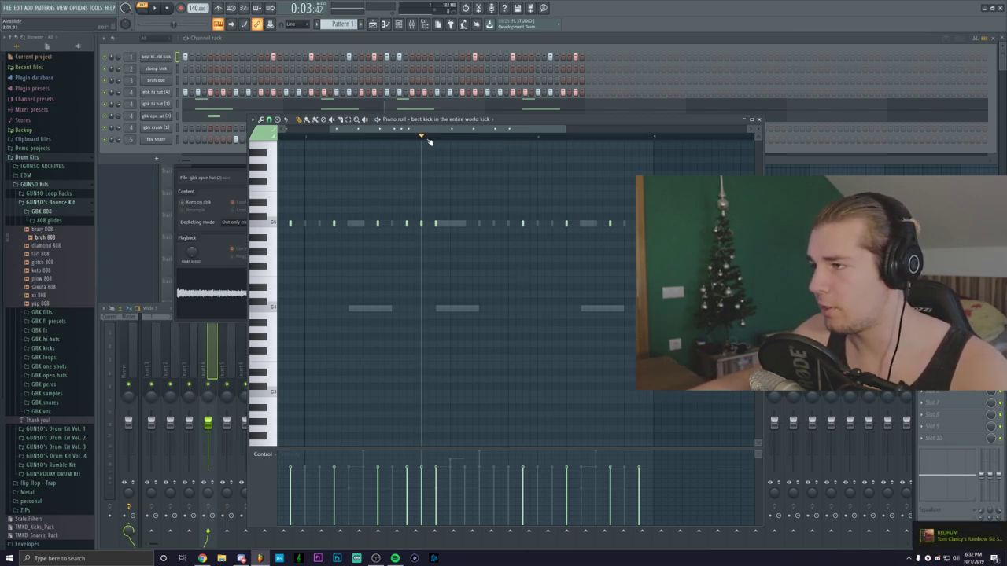
key("space")
key("space")
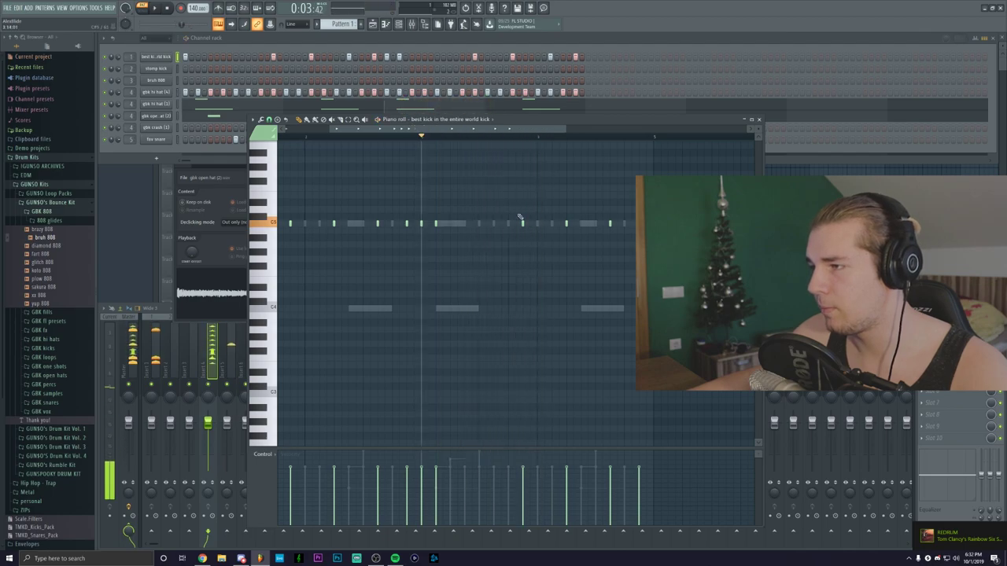
scroll(597, 140, "left", 2)
scroll(597, 141, "up", 3)
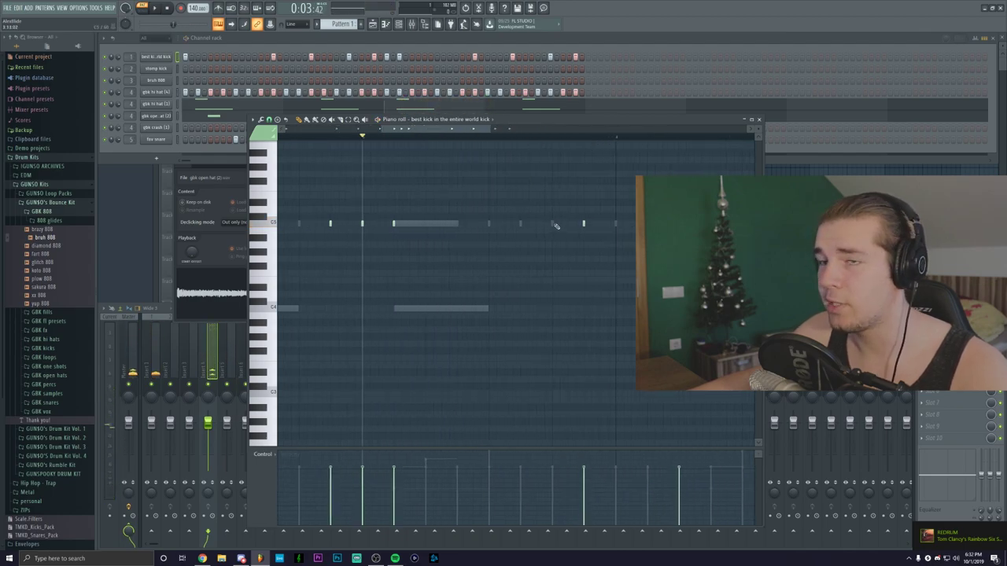
left_click(554, 225)
left_click_drag(557, 225, 581, 225)
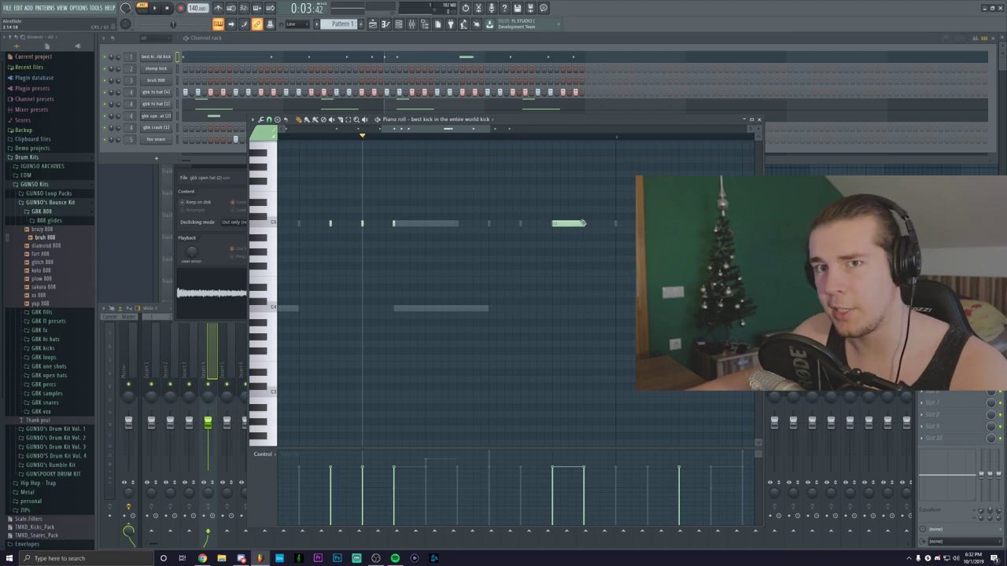
left_click_drag(550, 187, 586, 241)
- Chop the long note with Alt+U and lengthen the pieces into four evenly spaced hits
key("alt+u")
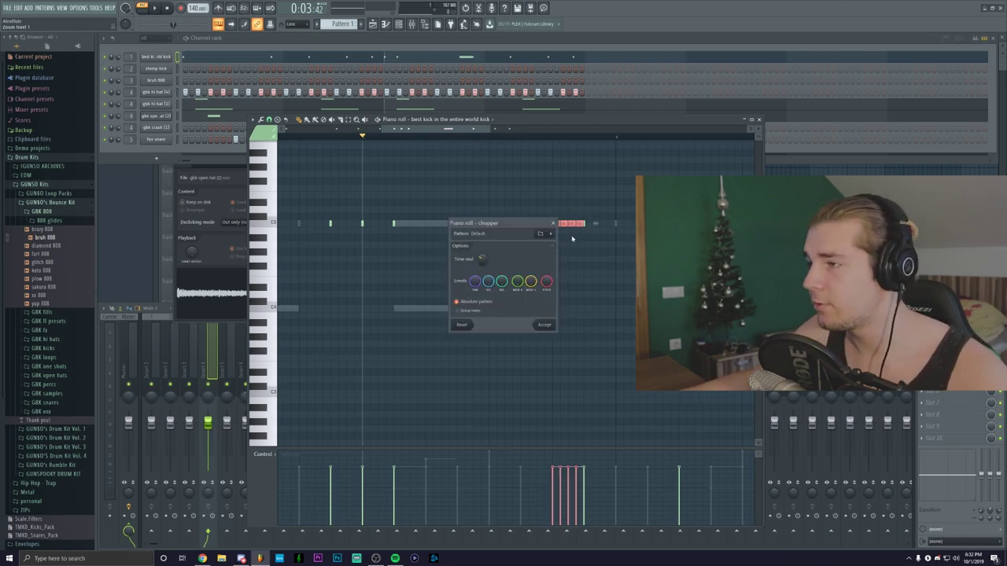
left_click_drag(514, 223, 447, 257)
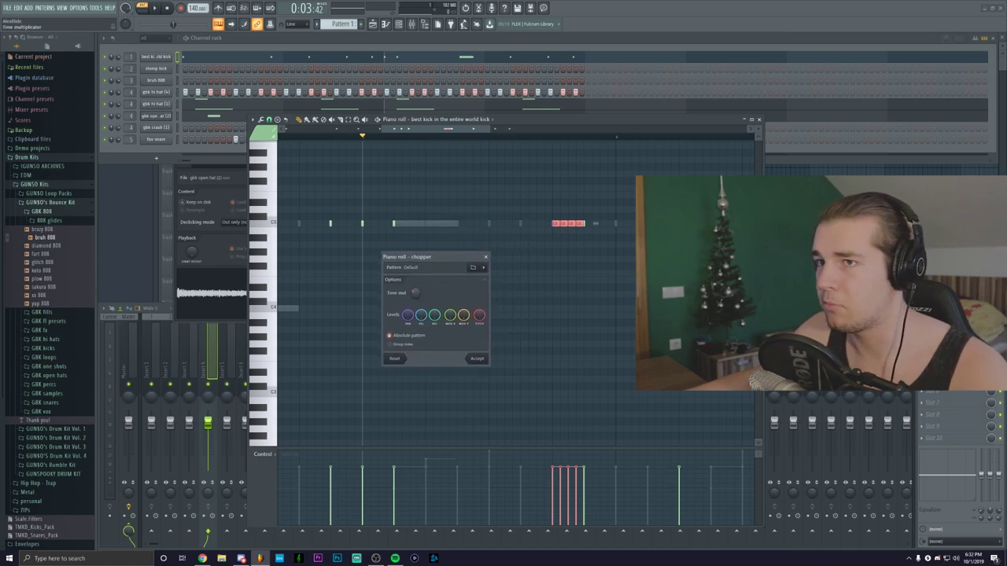
key("space")
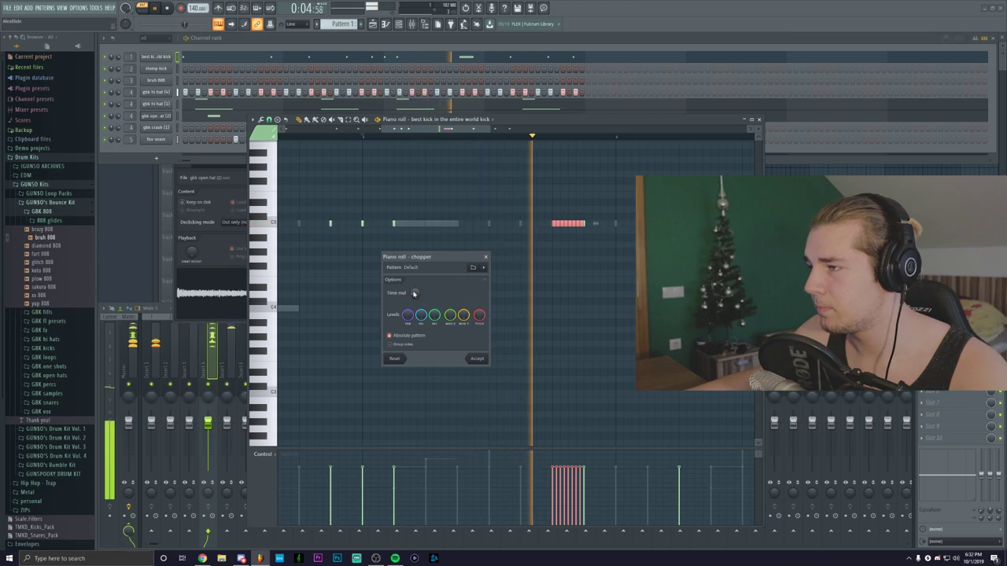
left_click_drag(415, 294, 415, 296)
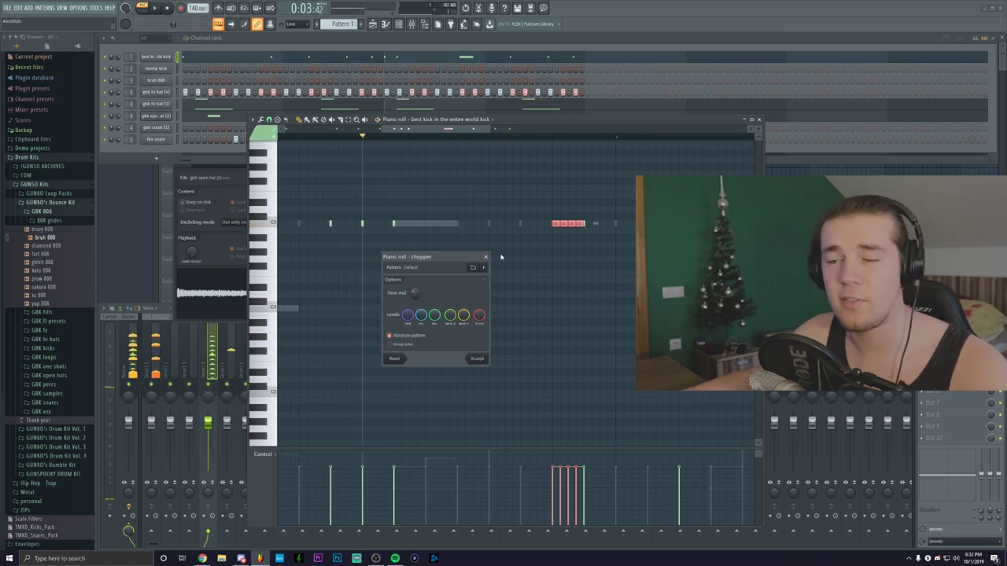
- Accept the chop and play back the kick roll
left_click(481, 361)
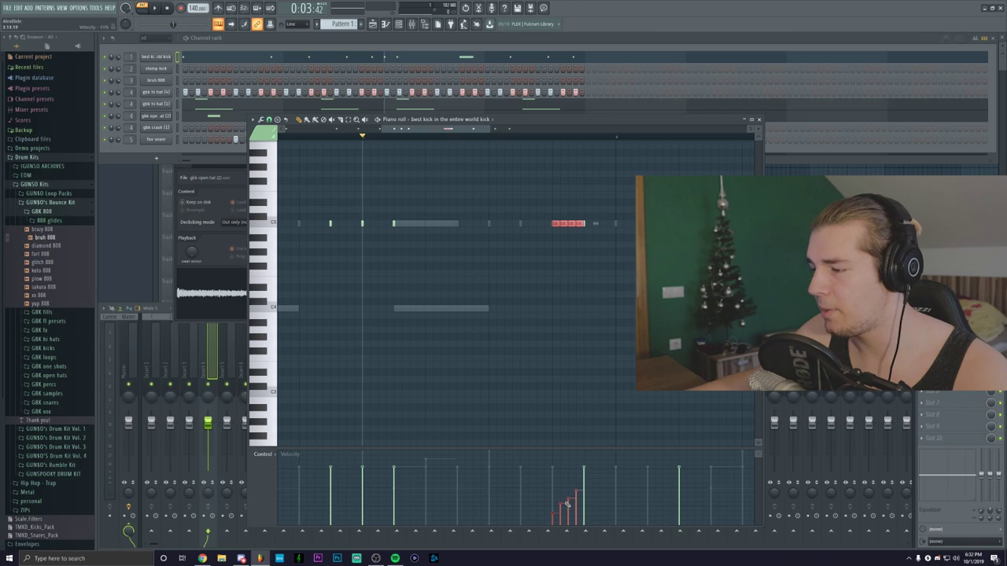
key("space")
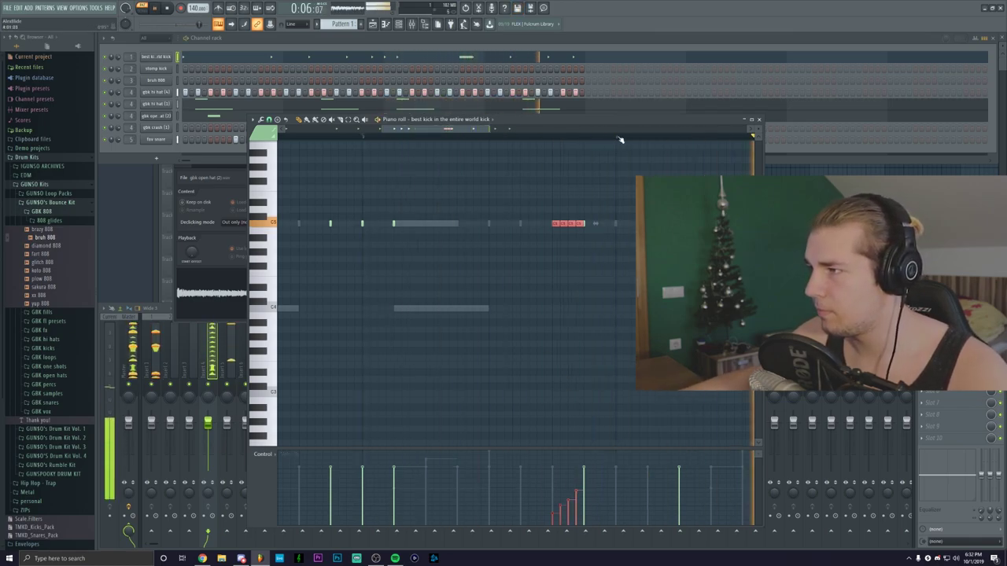
key("space")
- Switch the control lane to note pan and preview the left-right panned roll
left_click(267, 461)
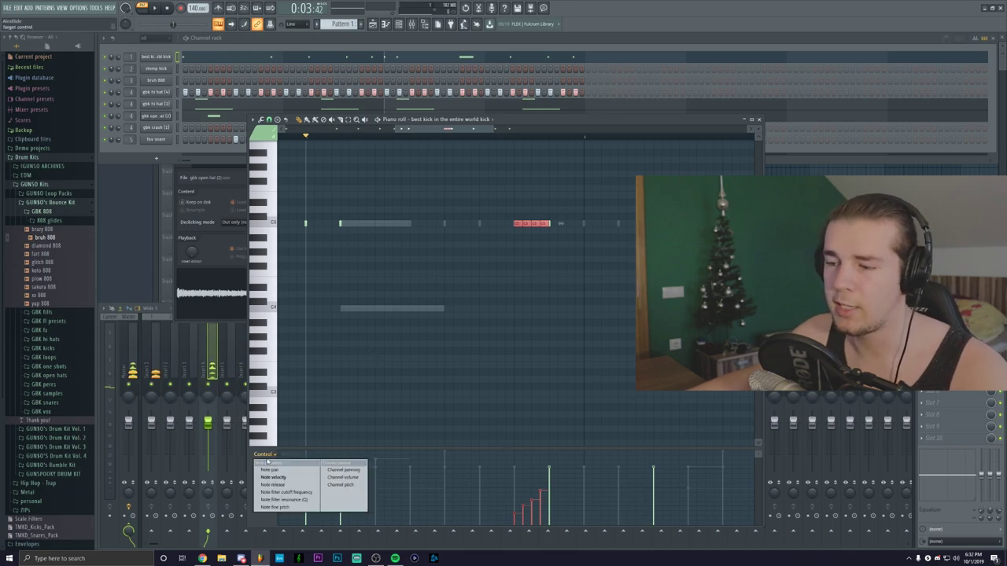
left_click(279, 475)
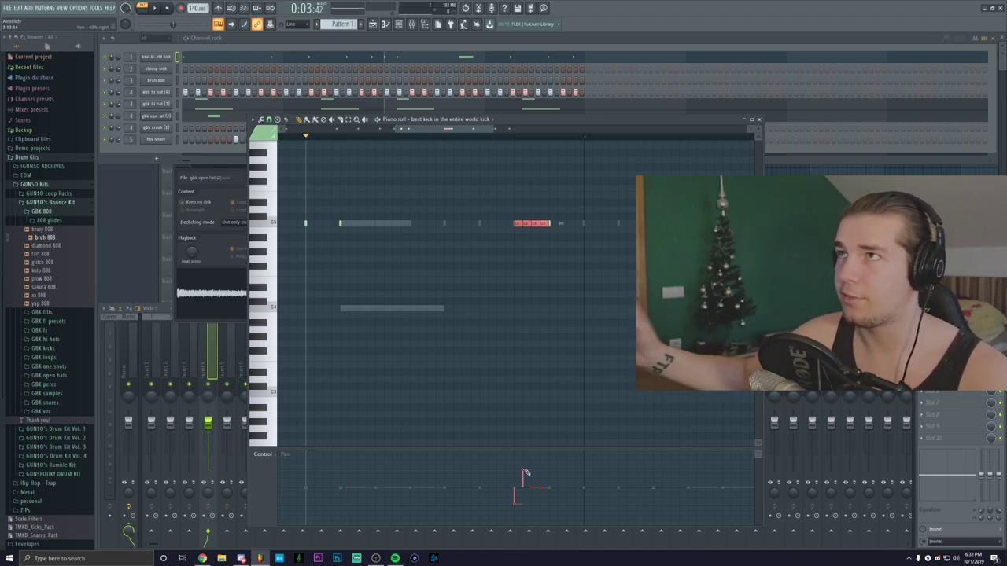
key("space")
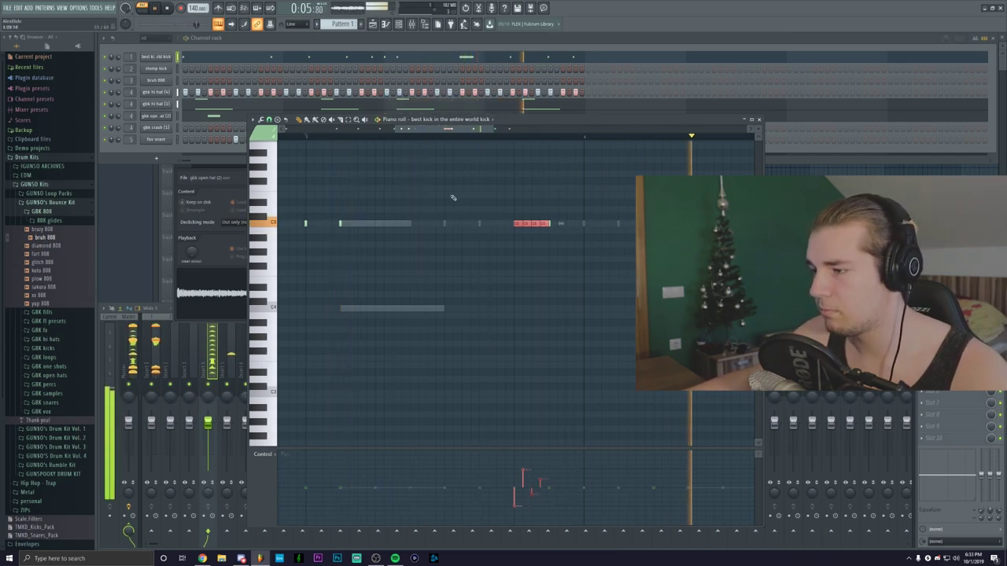
key("space")
- Zoom out and select all kick notes, roll included, to copy the full pattern
left_click_drag(398, 139, 398, 225)
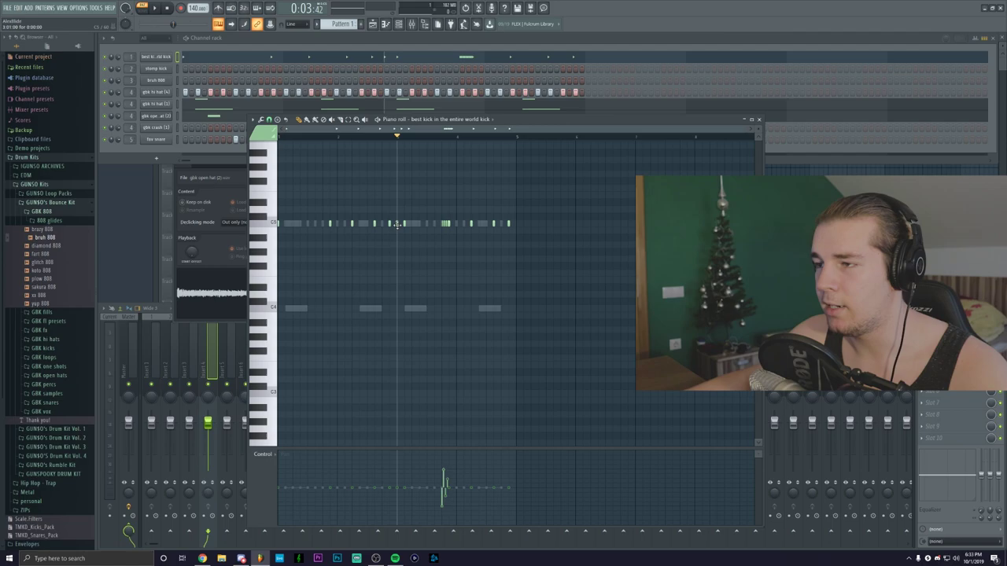
key("ctrl+a")
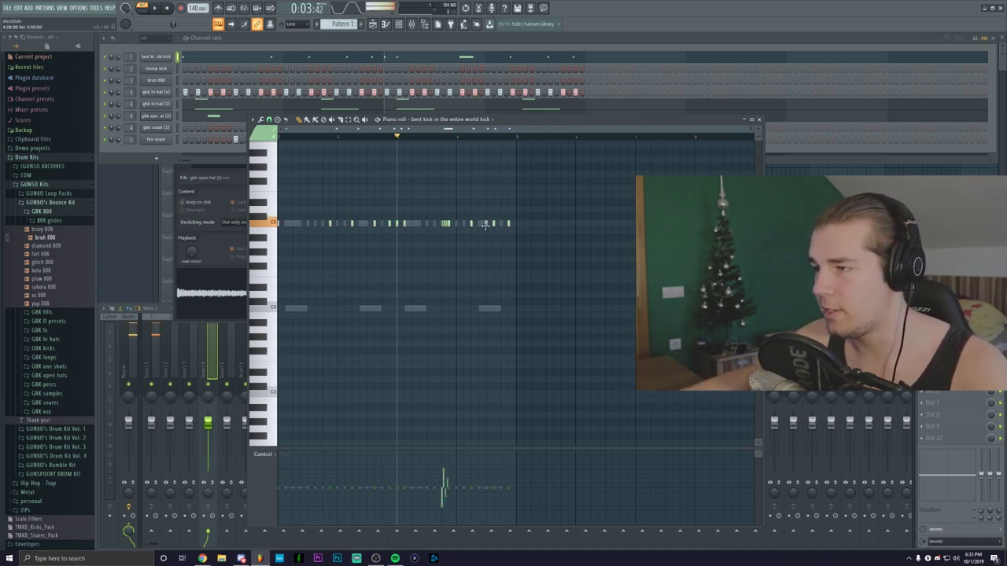
key("space")
- Switch the control lane back to note velocity and pick the stomp kick channel
left_click(263, 455)
left_click(273, 477)
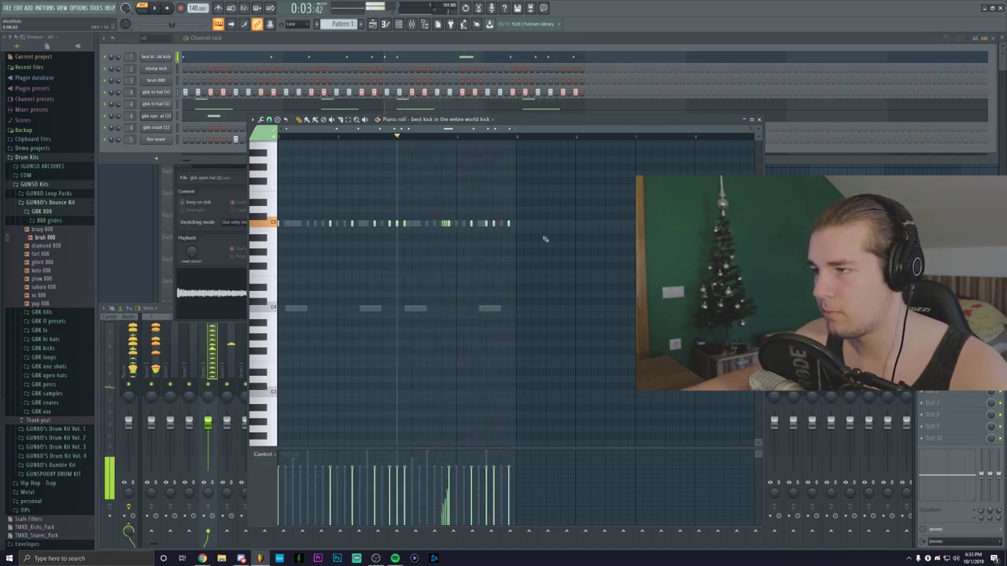
key("space")
left_click(177, 69)
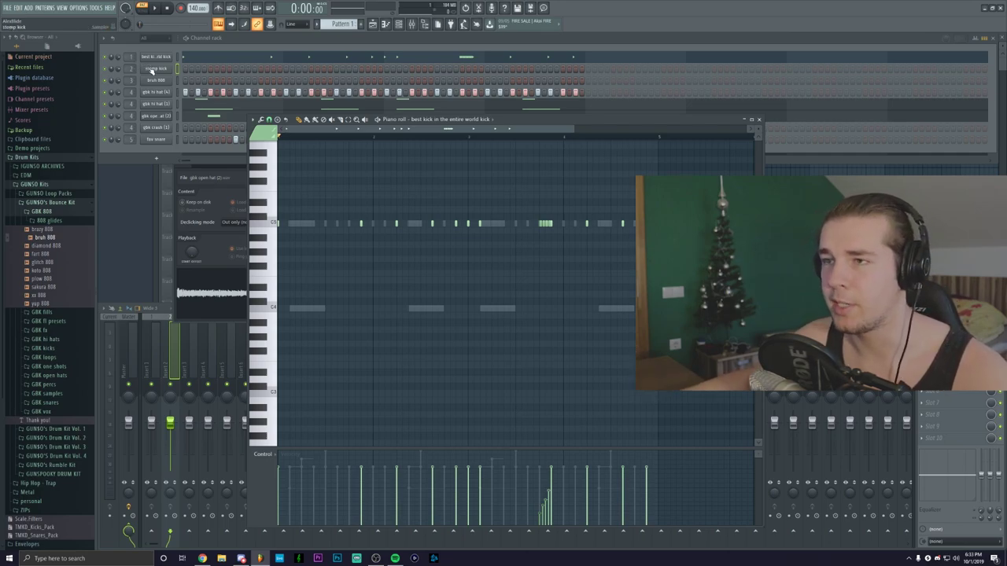
- Preview the stomp kick sample in its channel settings, then close them
left_click(154, 70)
left_click(226, 216)
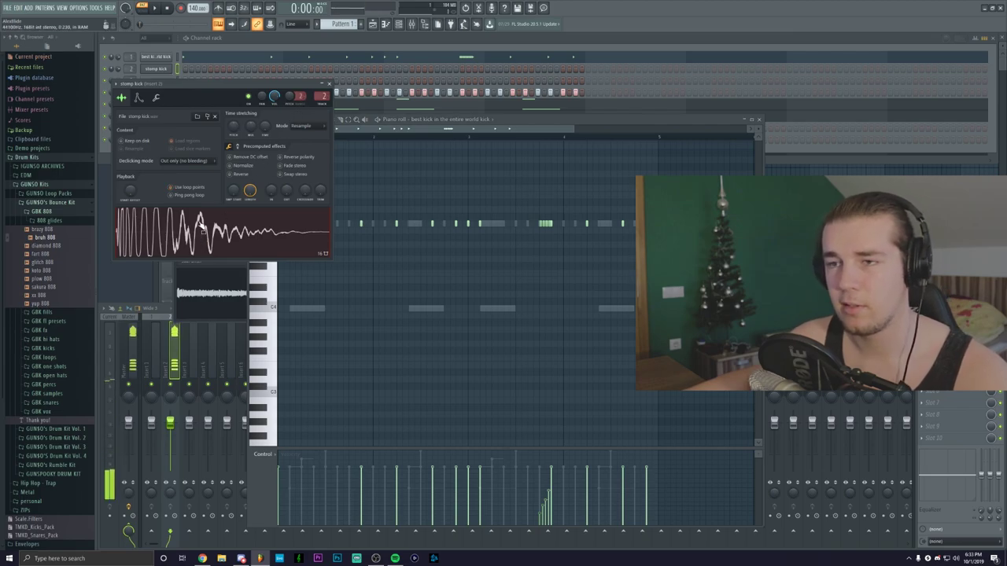
left_click(329, 83)
left_click(185, 37)
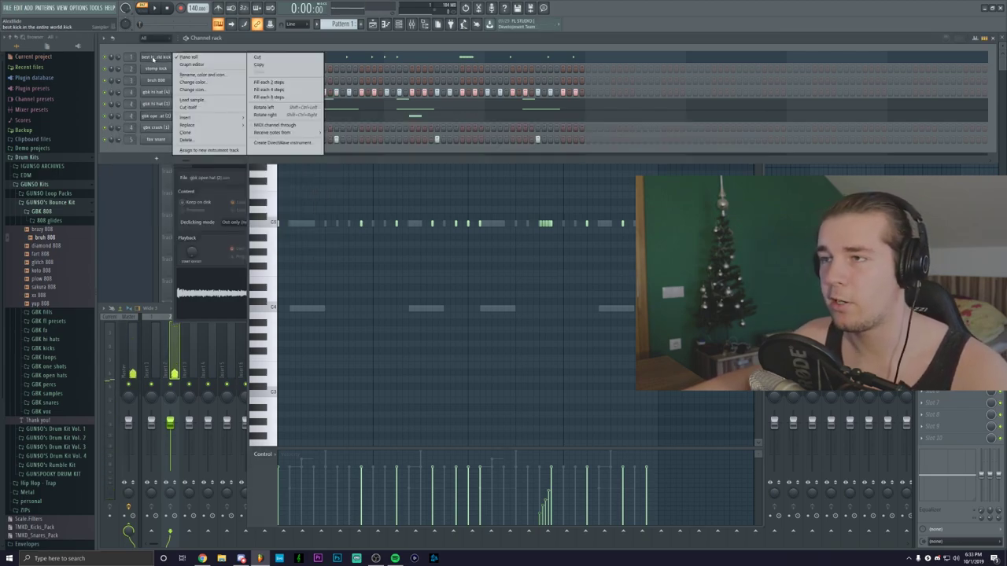
left_click(189, 70)
- Paste the kick's notes onto the stomp kick channel and show the mixer
right_click(153, 70)
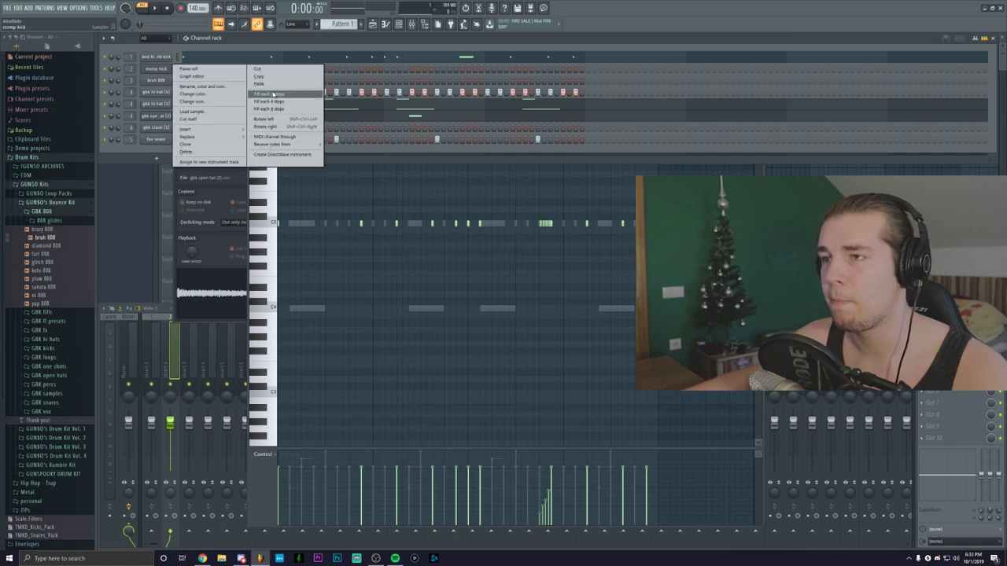
left_click(262, 85)
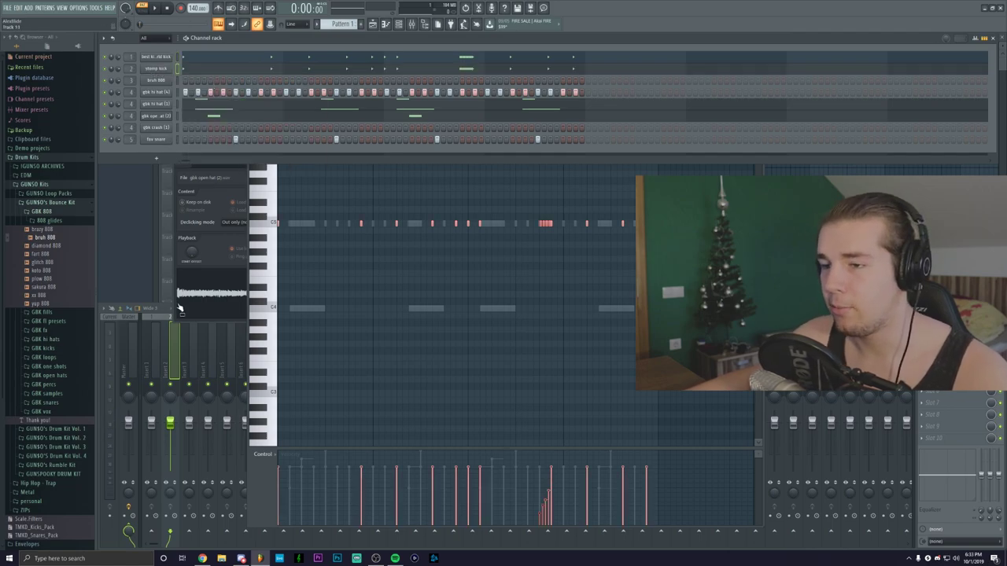
left_click(175, 348)
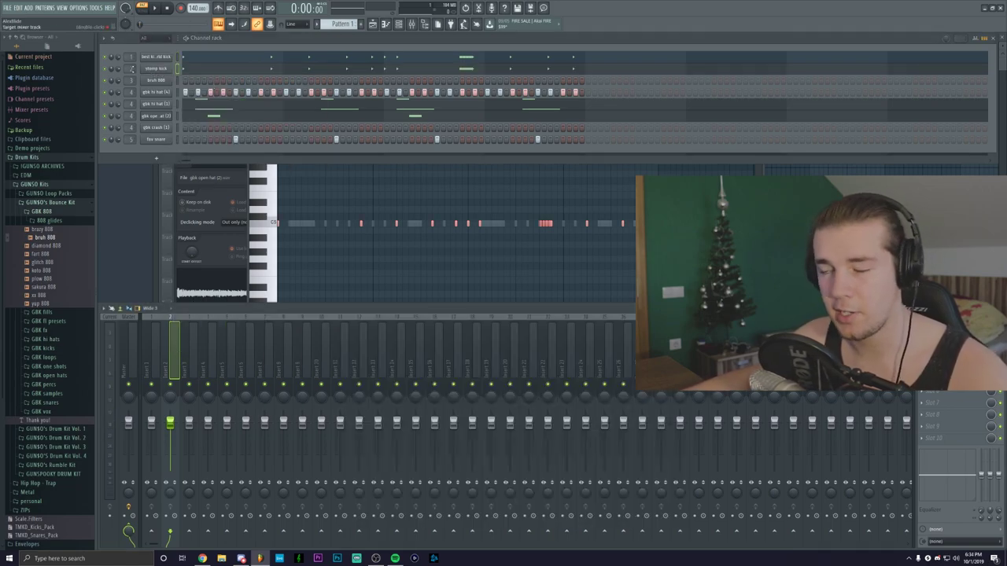
- Add Fruity Parametric EQ 2 to the stomp kick's insert 2 and solo it
left_click(956, 331)
left_click(850, 86)
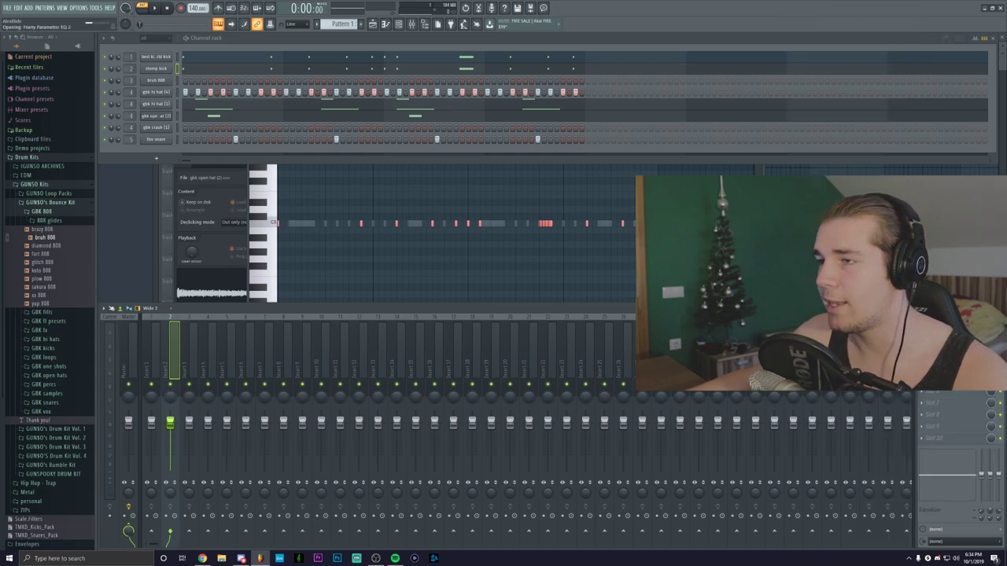
right_click(172, 385)
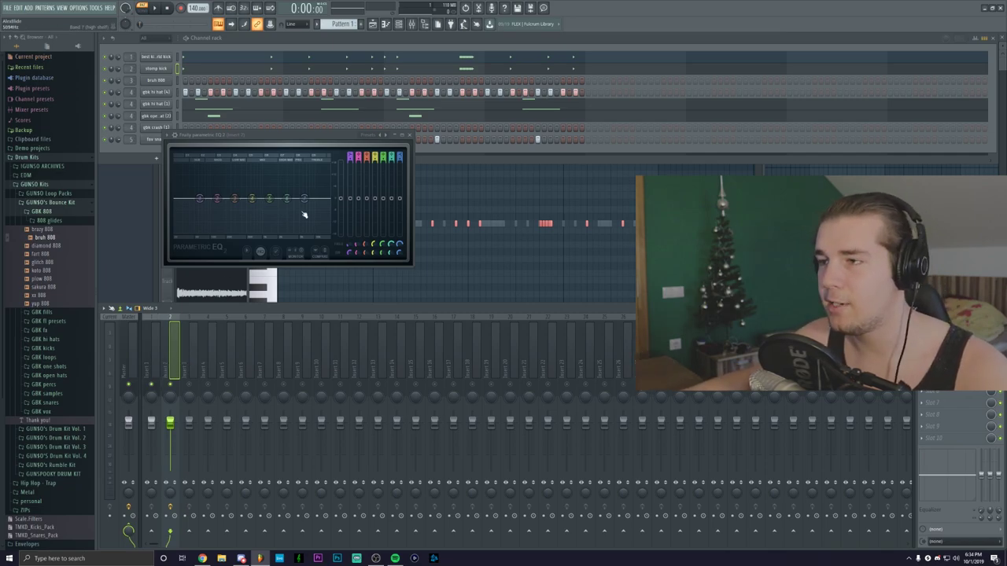
- Make band 1 a high-pass at about 200 Hz and preview the layered kicks
left_click(348, 157)
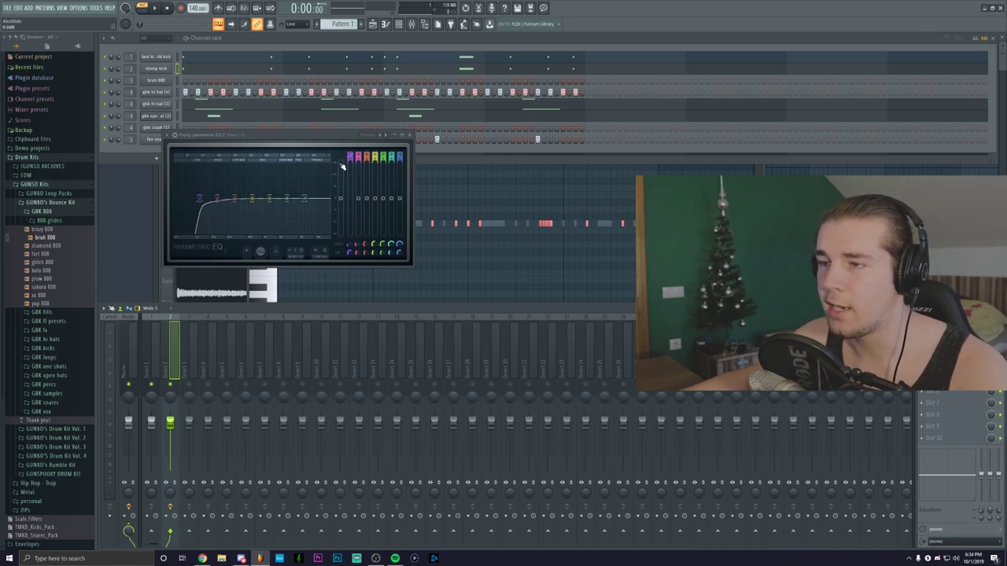
left_click_drag(198, 199, 226, 201)
key("space")
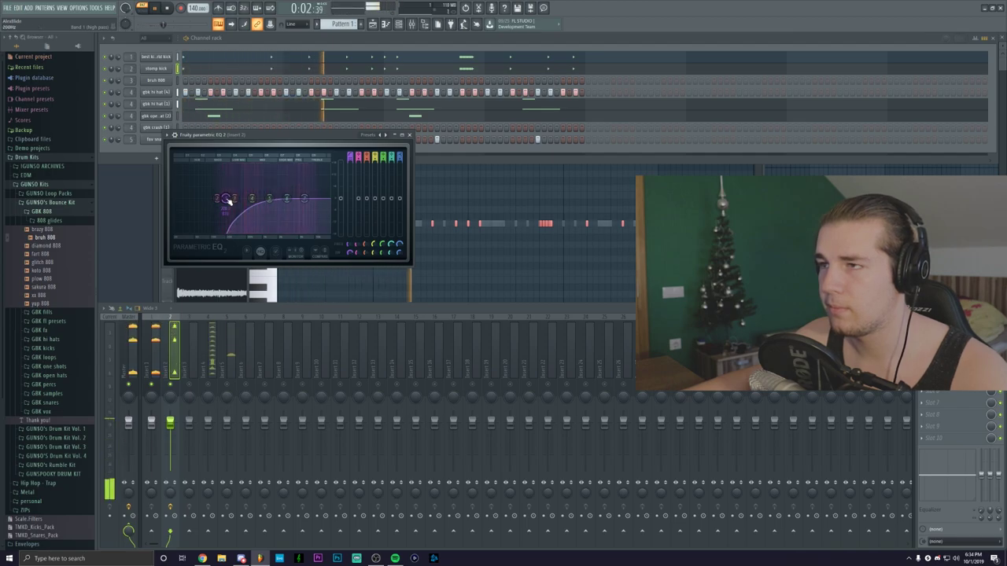
key("space")
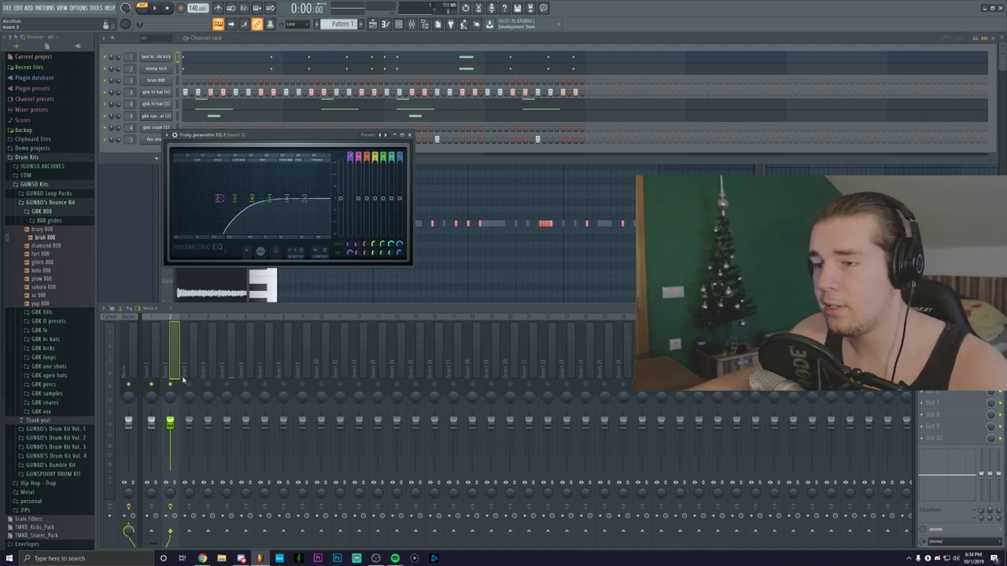
- Open the bruh 808 channel settings on its Envelope/instrument tab
left_click(141, 329)
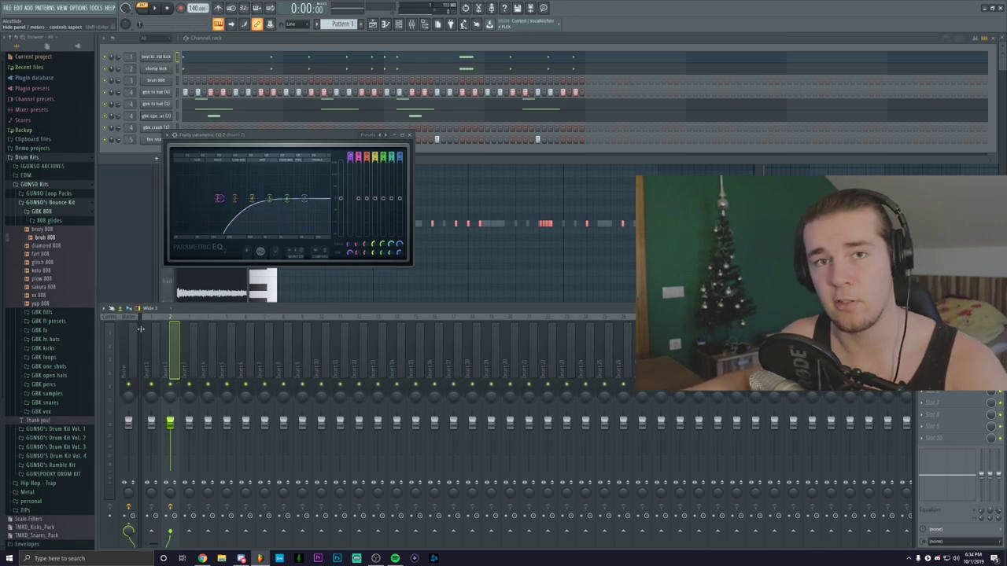
left_click(157, 81)
left_click(158, 119)
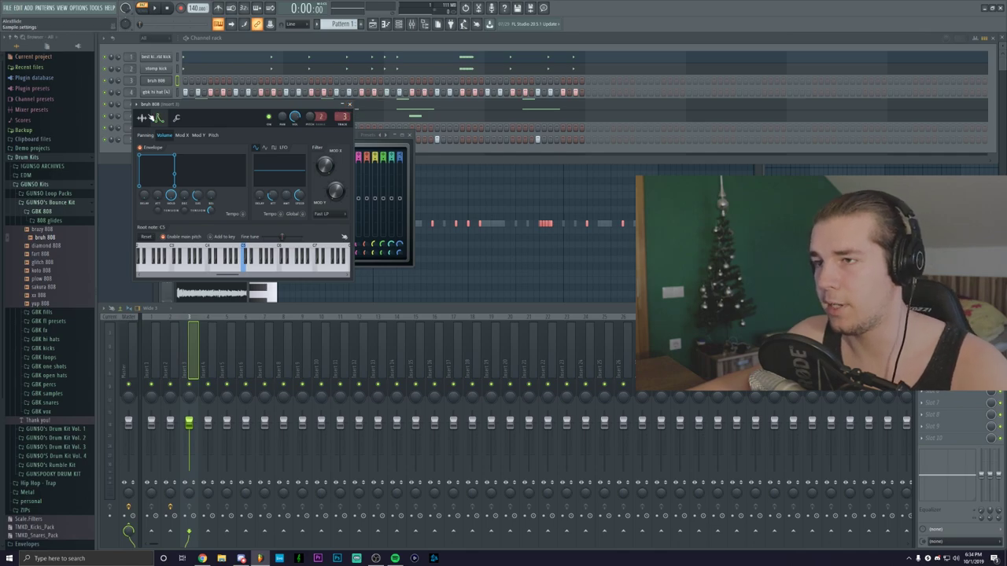
- Close the 808 settings and open the bruh 808 notes in the piano roll
left_click(158, 81)
right_click(156, 81)
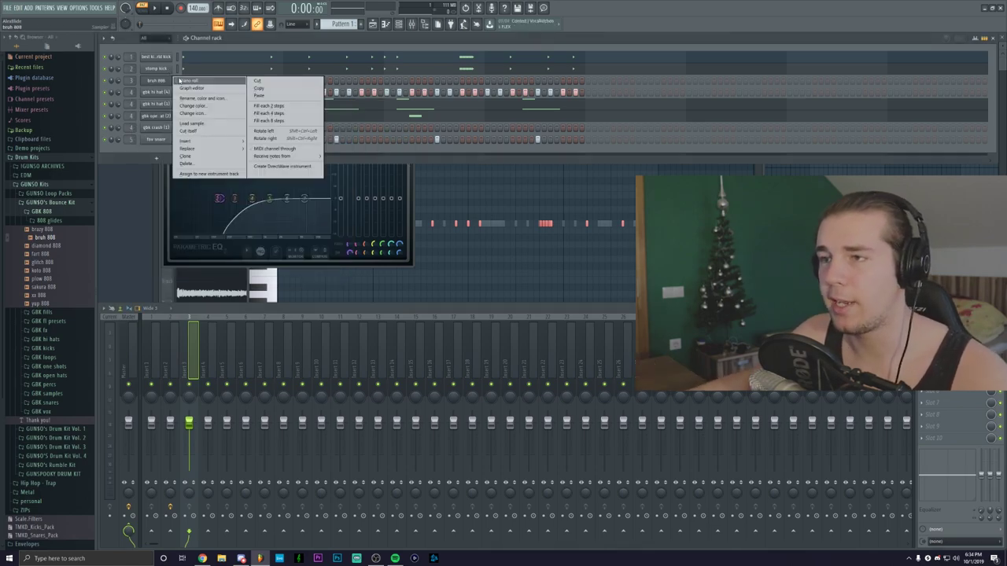
left_click(180, 81)
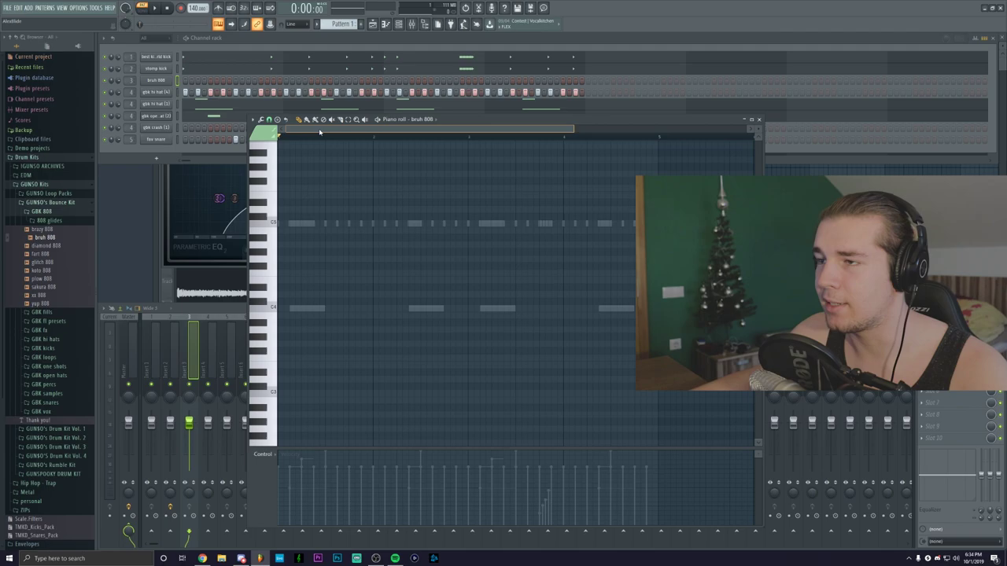
right_click(165, 63)
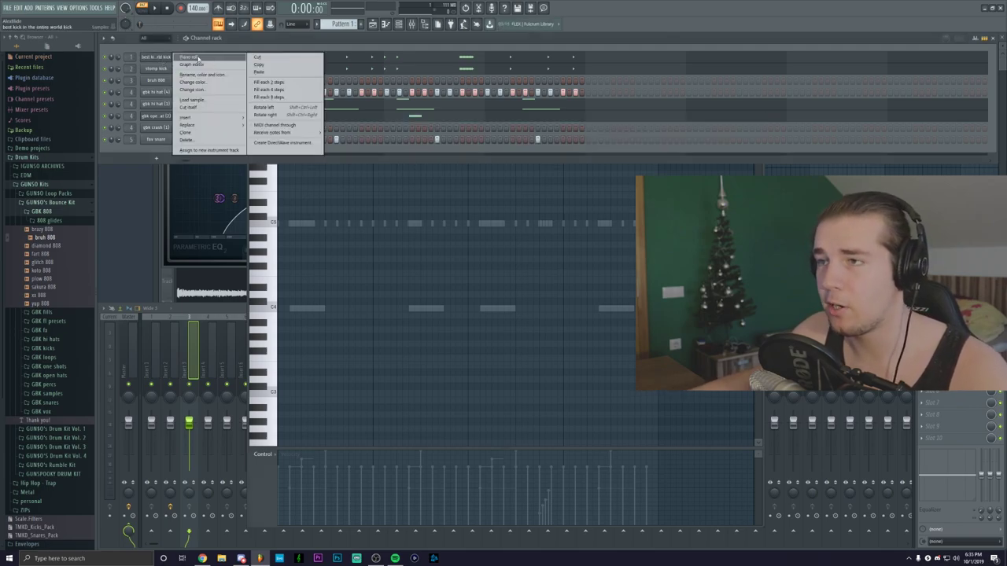
left_click(255, 68)
right_click(166, 69)
left_click(258, 96)
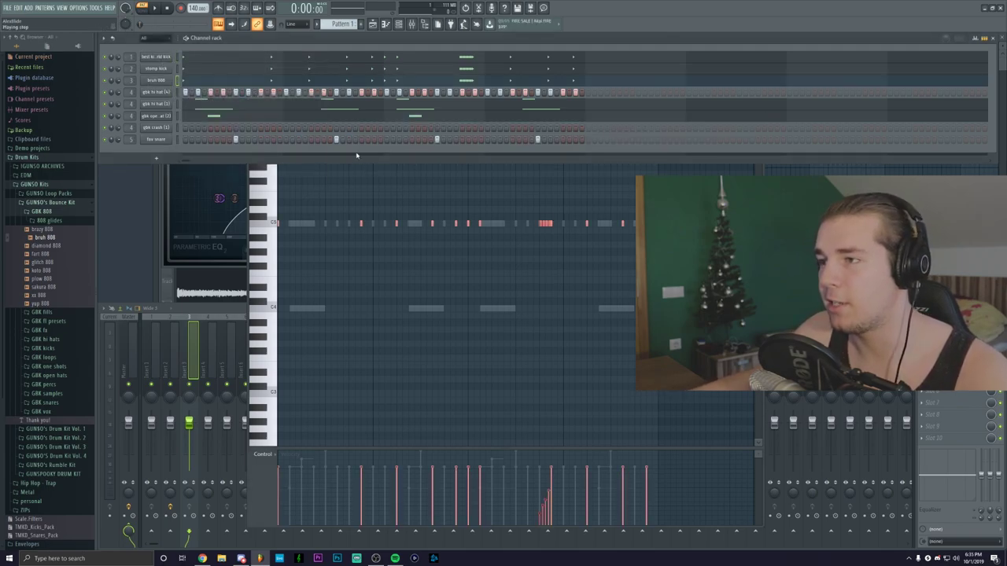
left_click(367, 192)
scroll(360, 145, "up", 2)
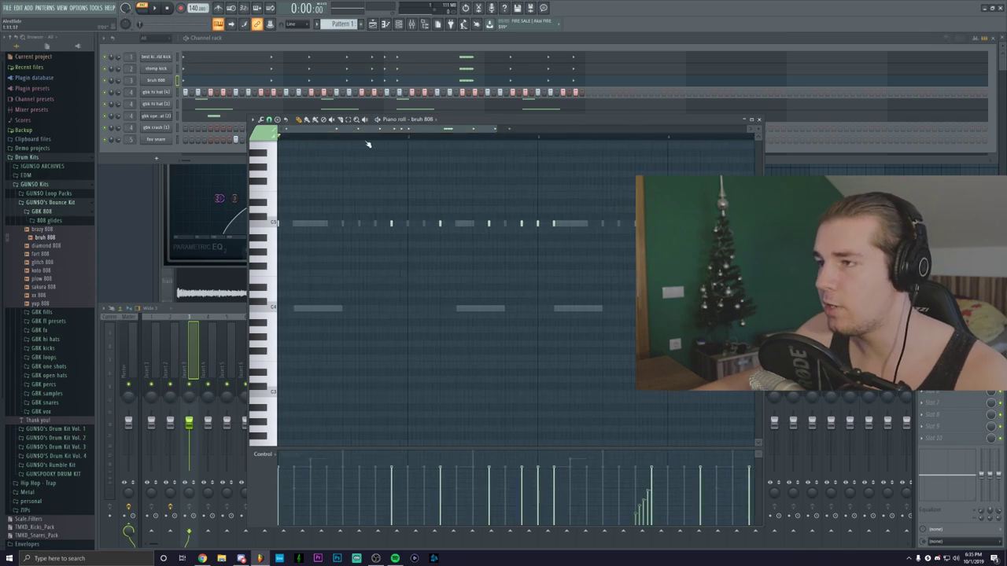
scroll(587, 228, "down", 3)
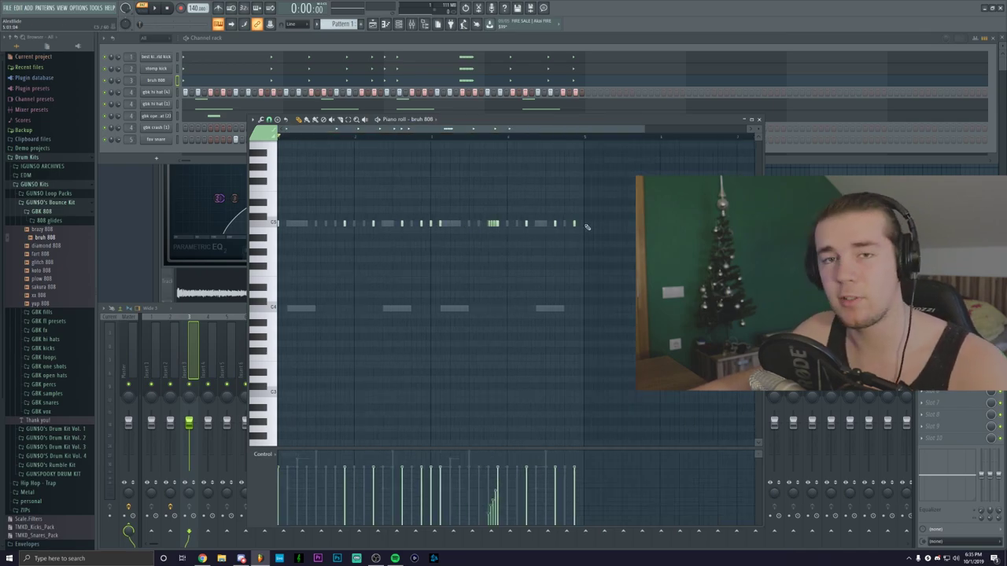
- Join the 808 notes legato with Ctrl+L, then delete the extra last note
left_click(586, 224)
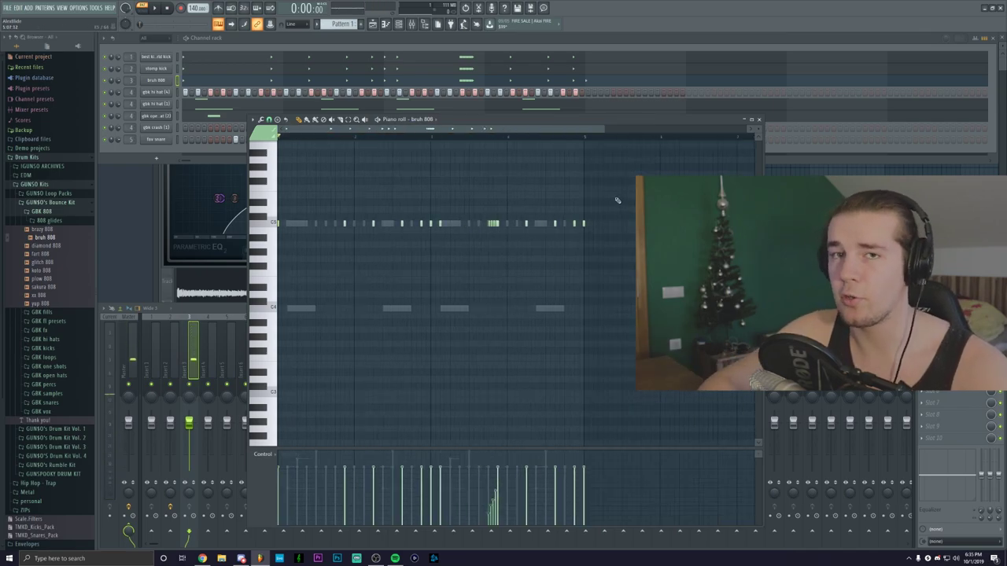
key("ctrl+l")
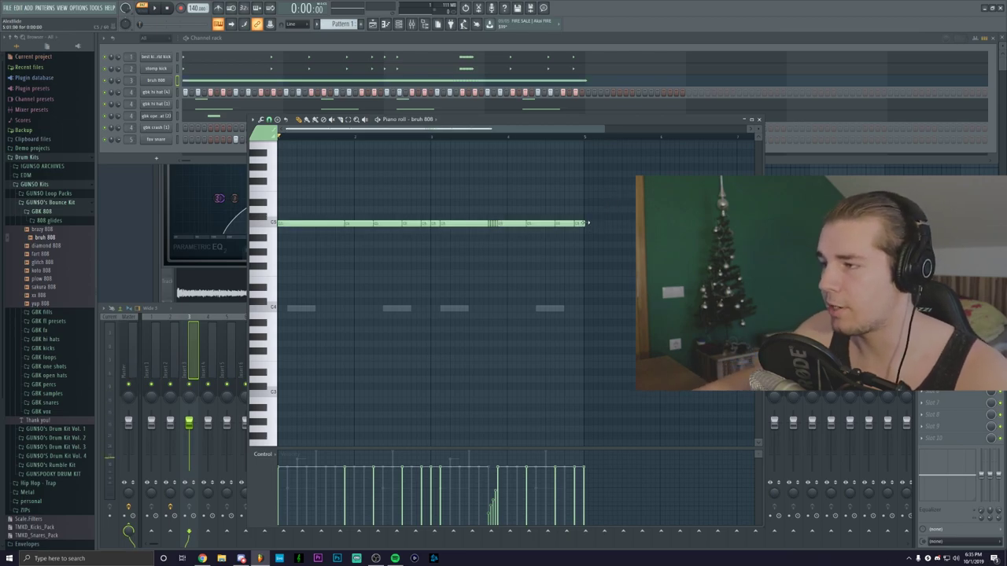
right_click(586, 224)
scroll(370, 137, "up", 3)
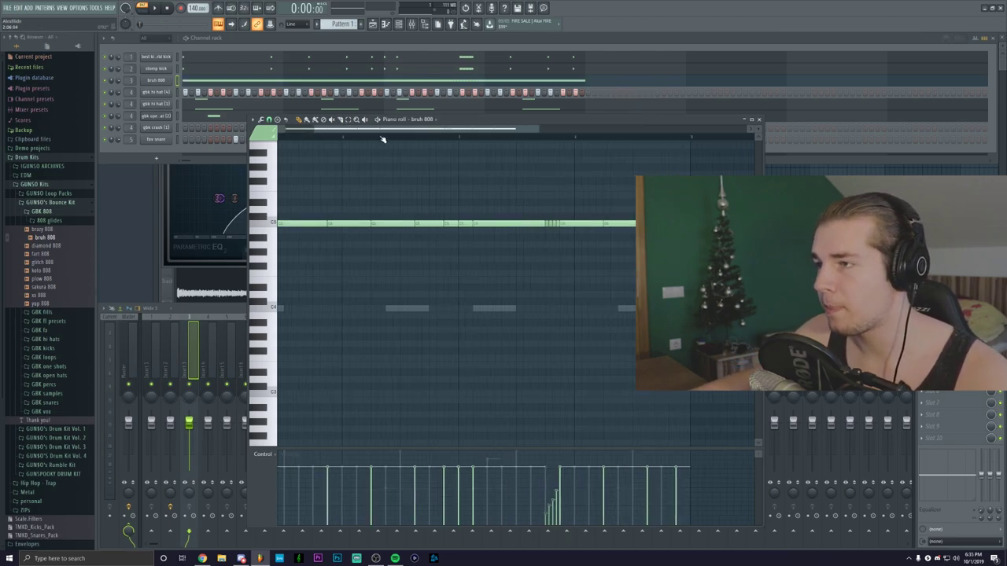
scroll(395, 236, "up", 4)
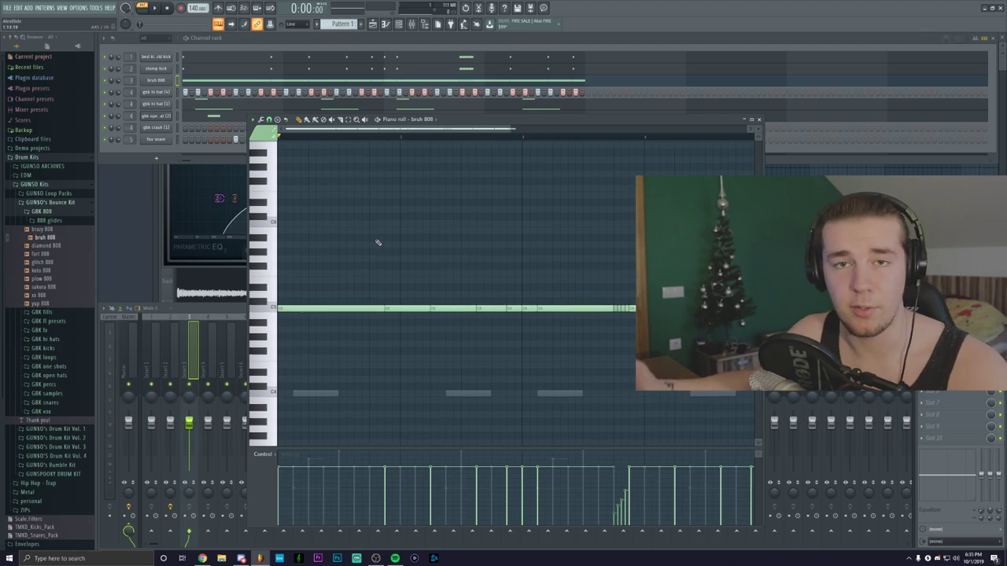
- Play the beat to hear the legato 808 line
key("space")
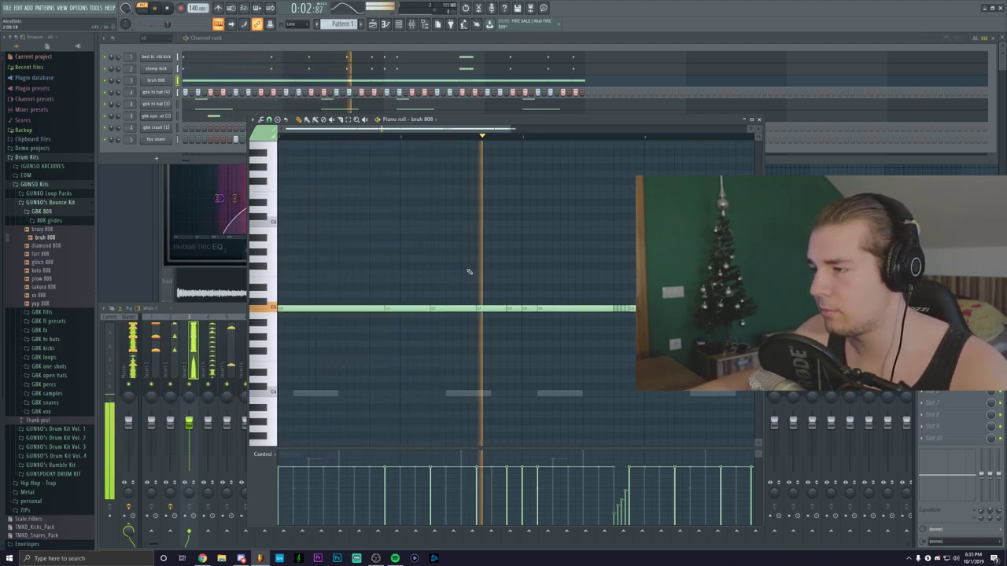
key("space")
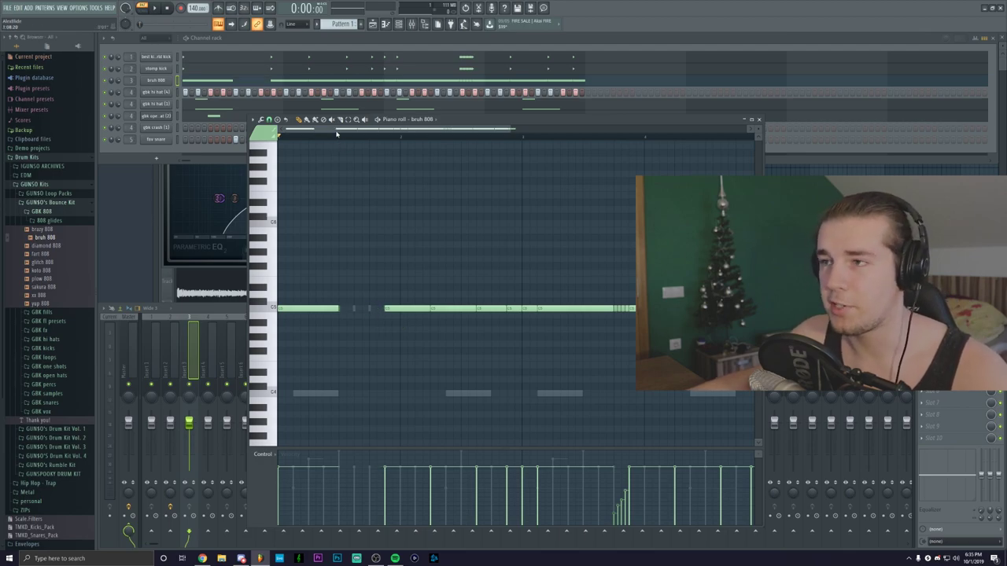
scroll(337, 134, "down", 2)
- Shorten one 808 note to leave a gap and slice the long 808 note in two
key("space")
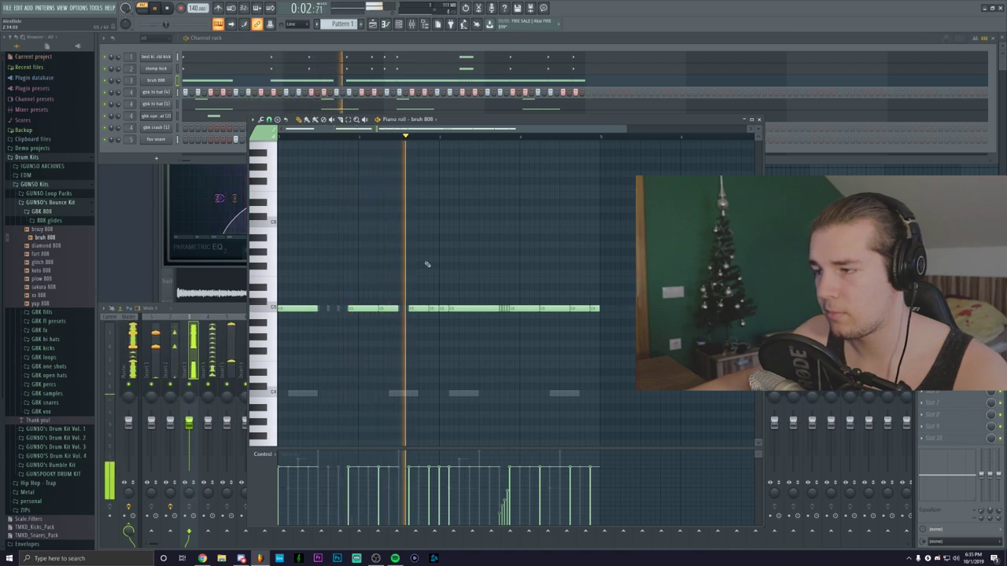
key("space")
left_click_drag(498, 309, 477, 308)
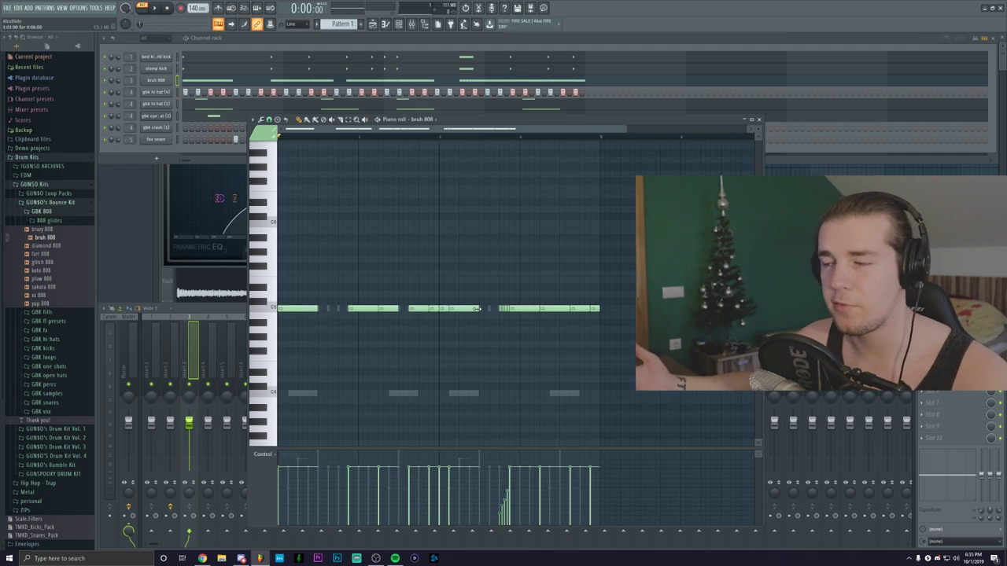
left_click(503, 308)
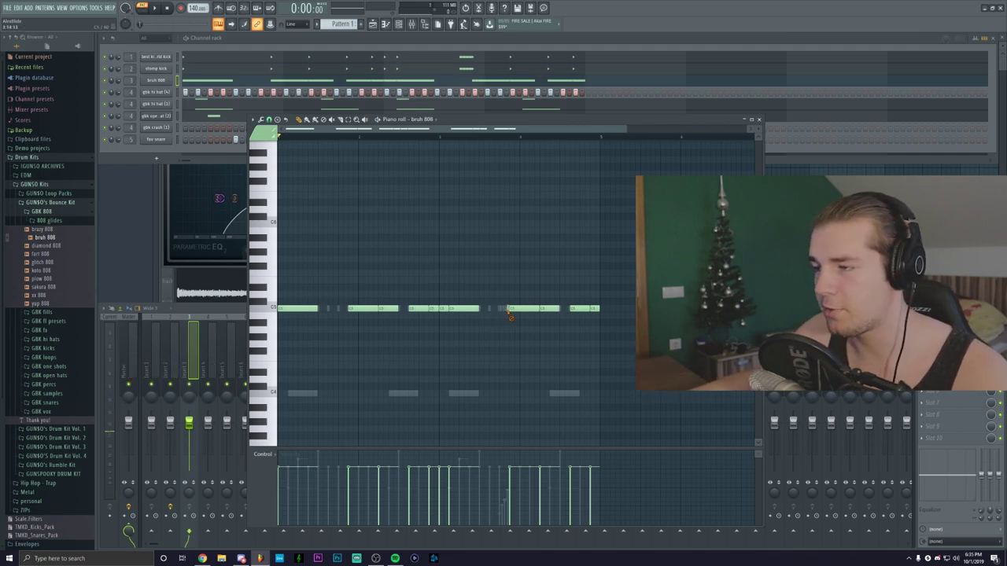
- Delete one stomp kick note in the piano roll and play the beat
left_click(321, 72)
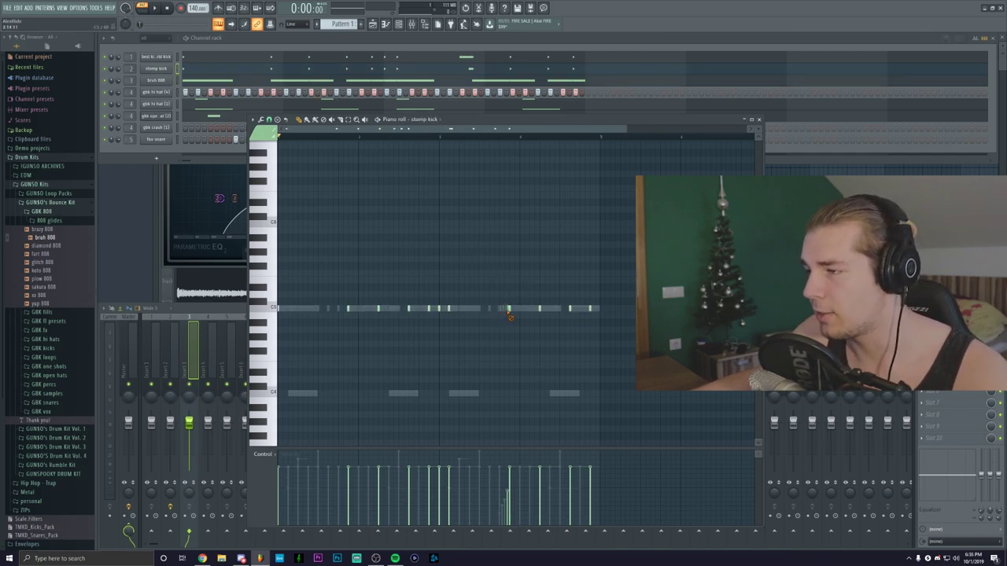
right_click(510, 312)
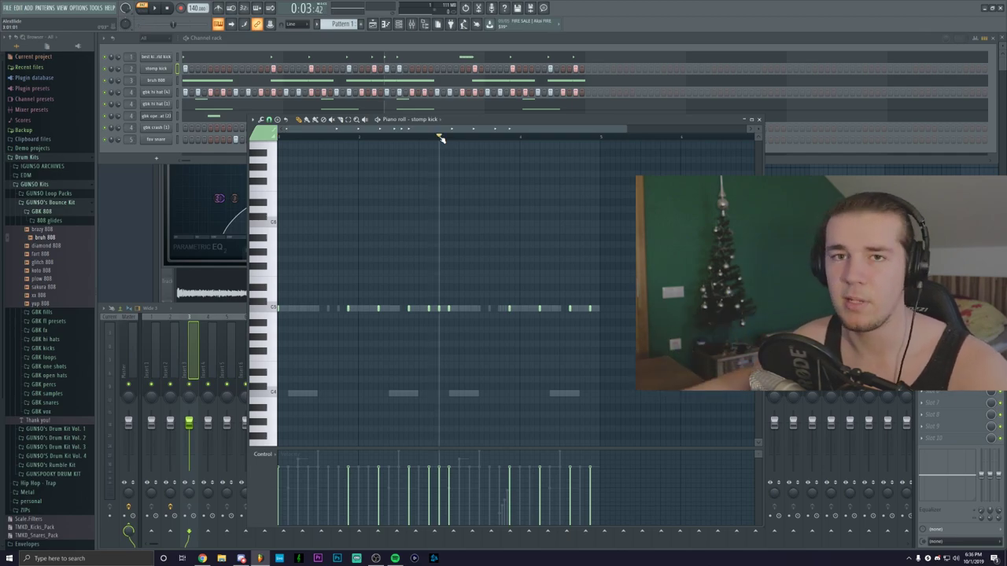
key("space")
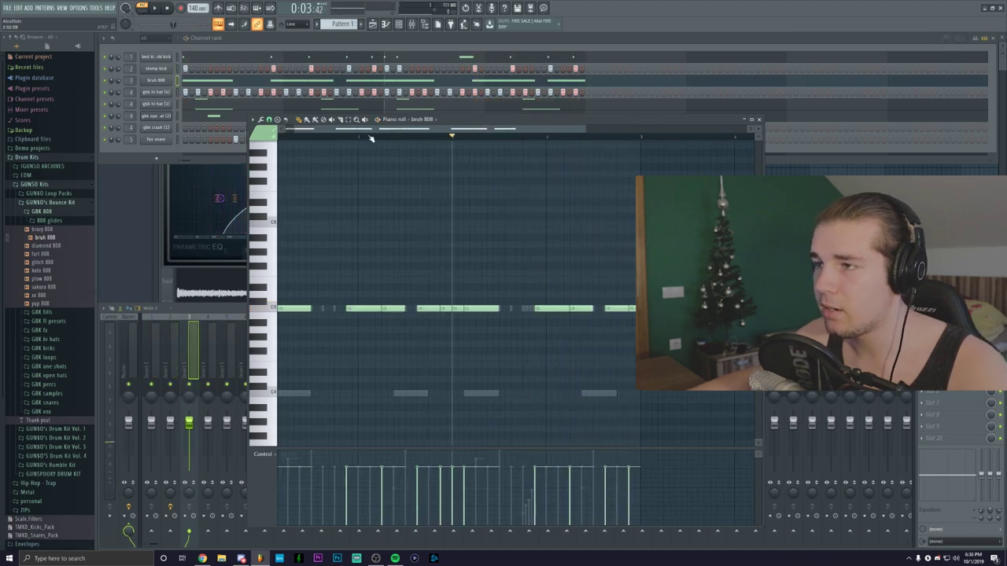
scroll(360, 272, "up", 3)
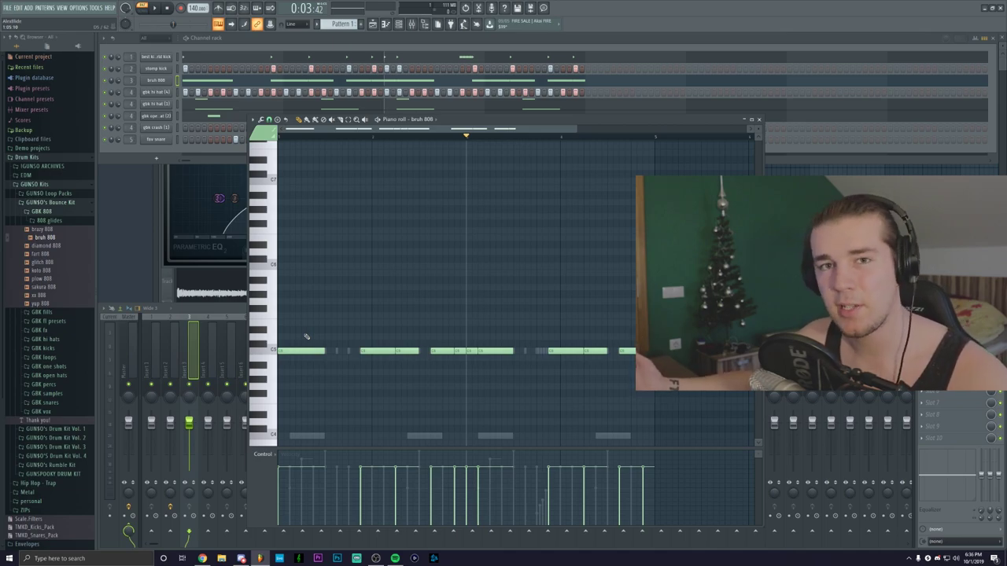
- Raise the first 808 note four semitones and move another 808 note higher, auditioning the change
left_click_drag(299, 350, 299, 323)
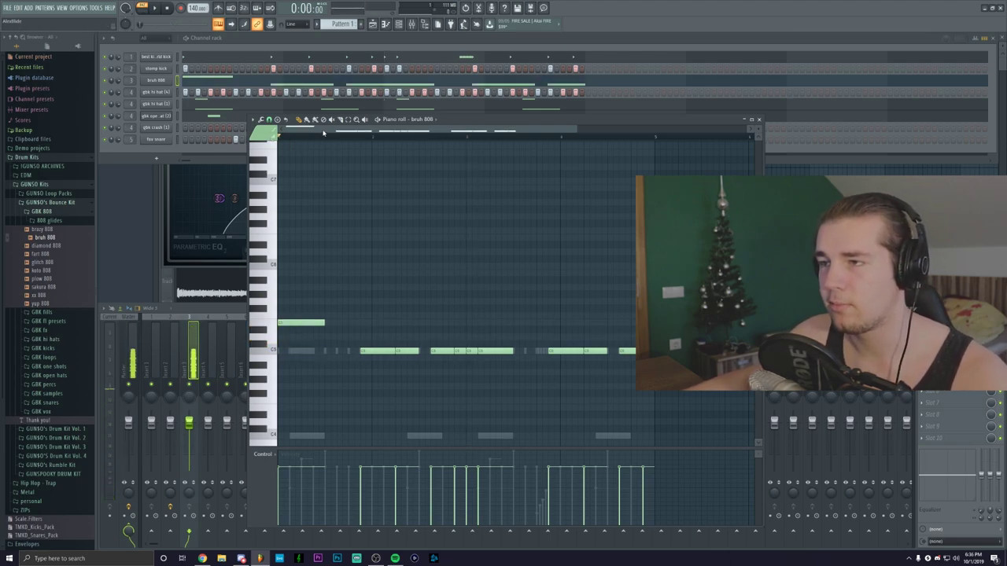
scroll(323, 132, "up", 3)
key("space")
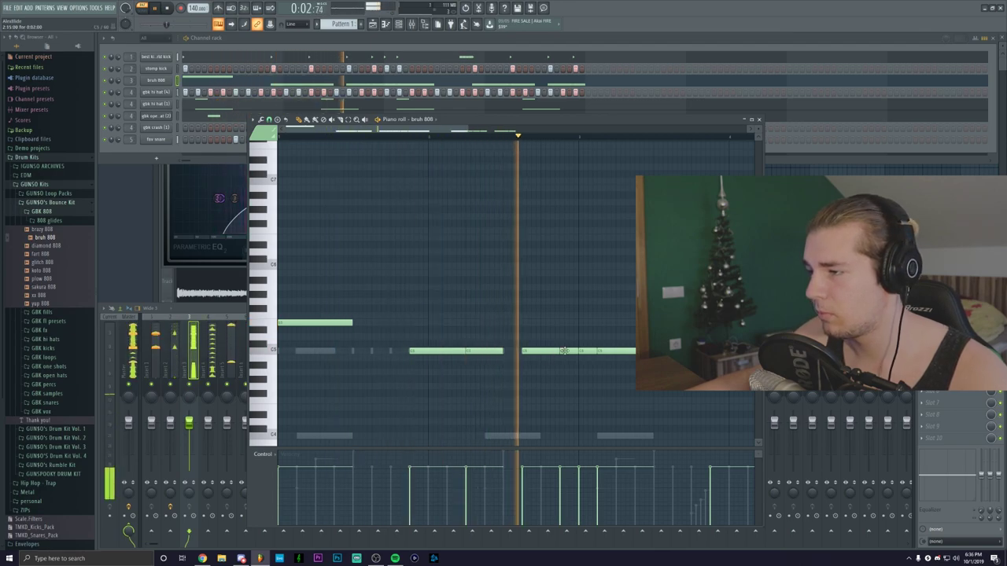
left_click_drag(564, 350, 568, 265)
key("space")
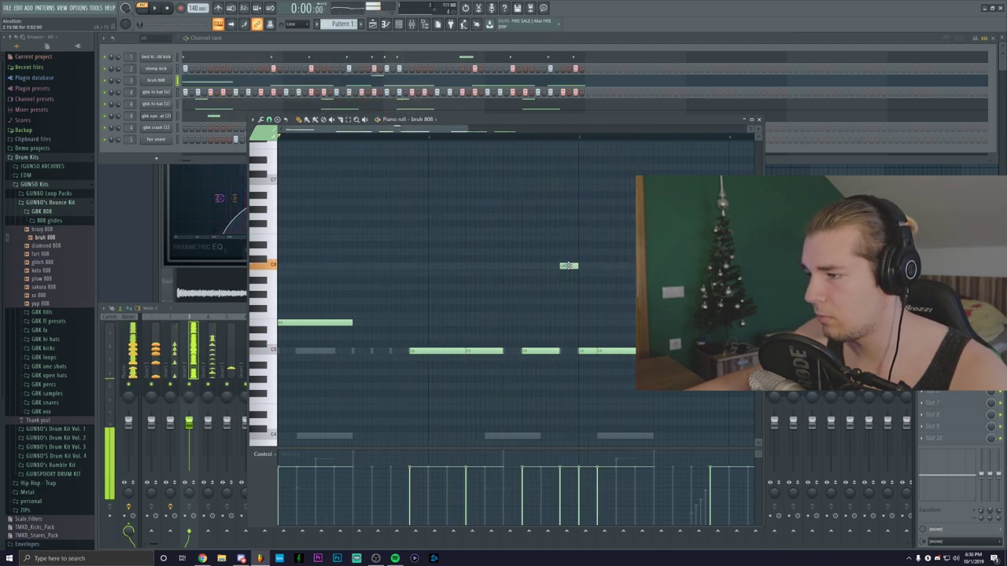
- Set every 808 note velocity to 100% and play back the new melody
scroll(610, 380, "down", 2)
left_click_drag(645, 458, 277, 452)
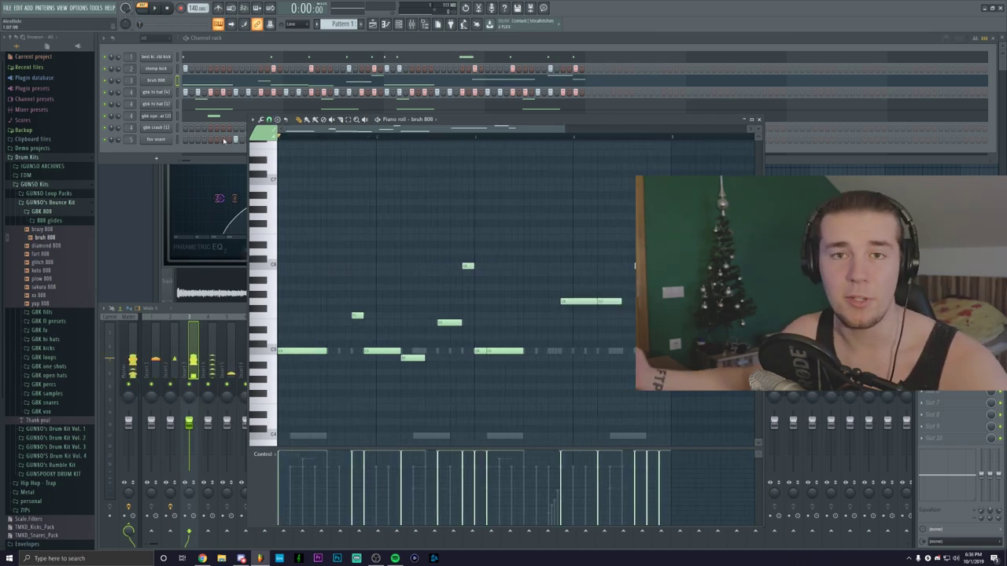
key("space")
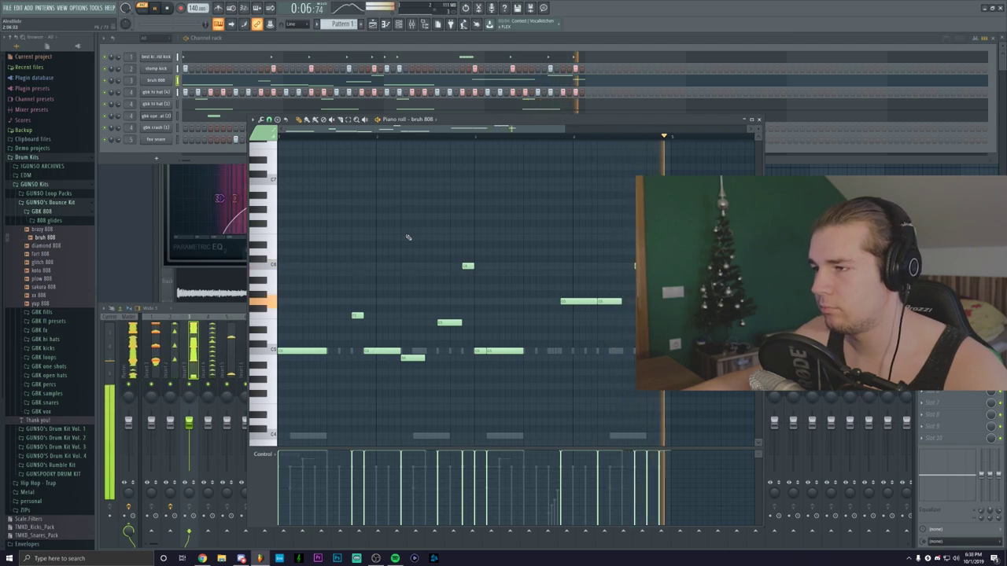
key("space")
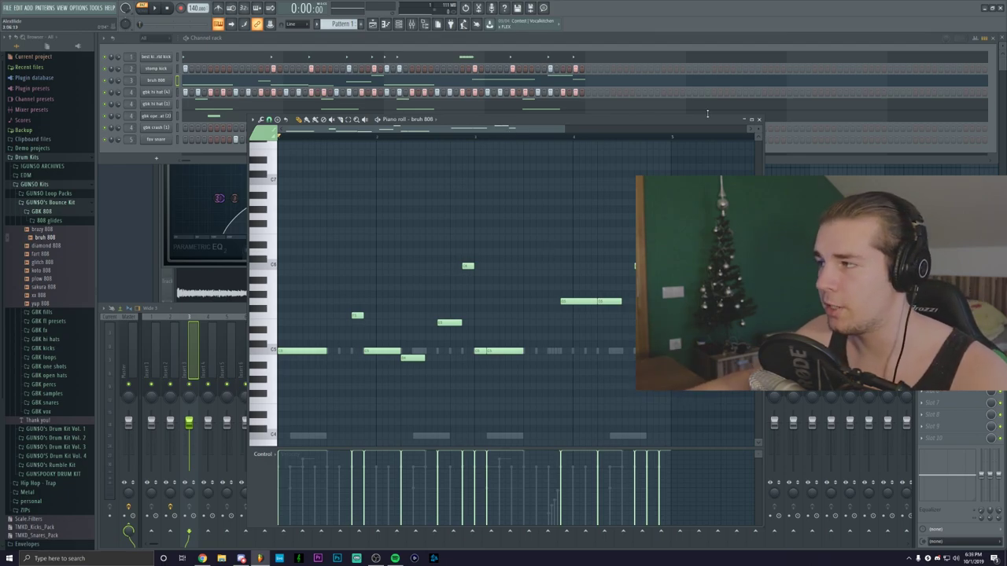
- Close the piano roll and add the smack that bih snare from GBK snares as a new channel
left_click(759, 119)
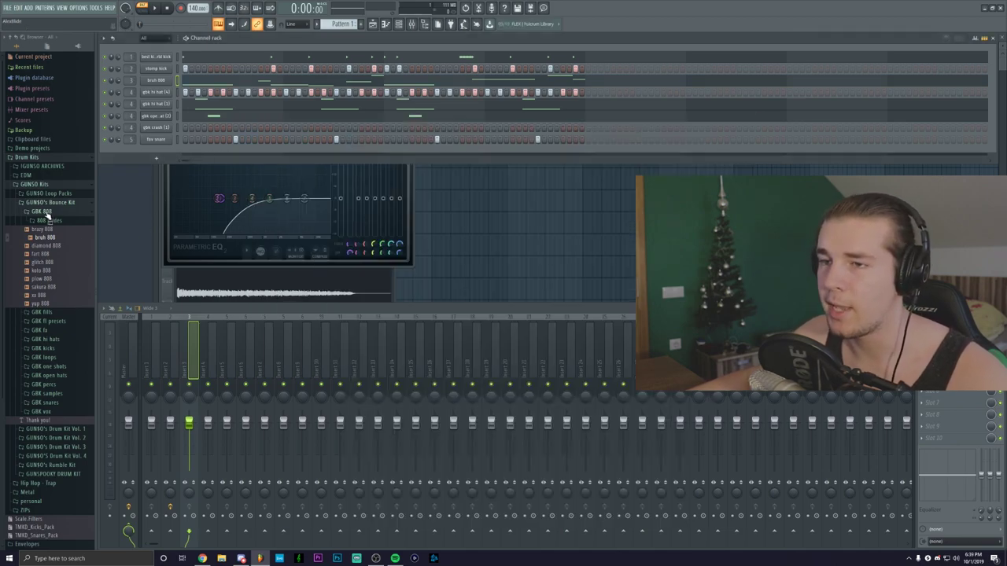
left_click(43, 212)
left_click(47, 312)
left_click_drag(55, 419, 136, 172)
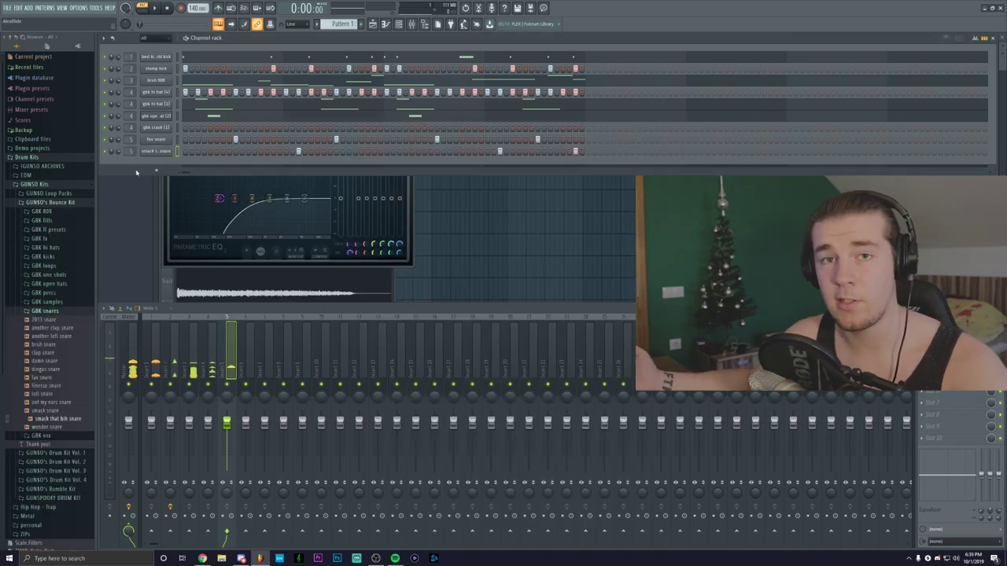
key("space")
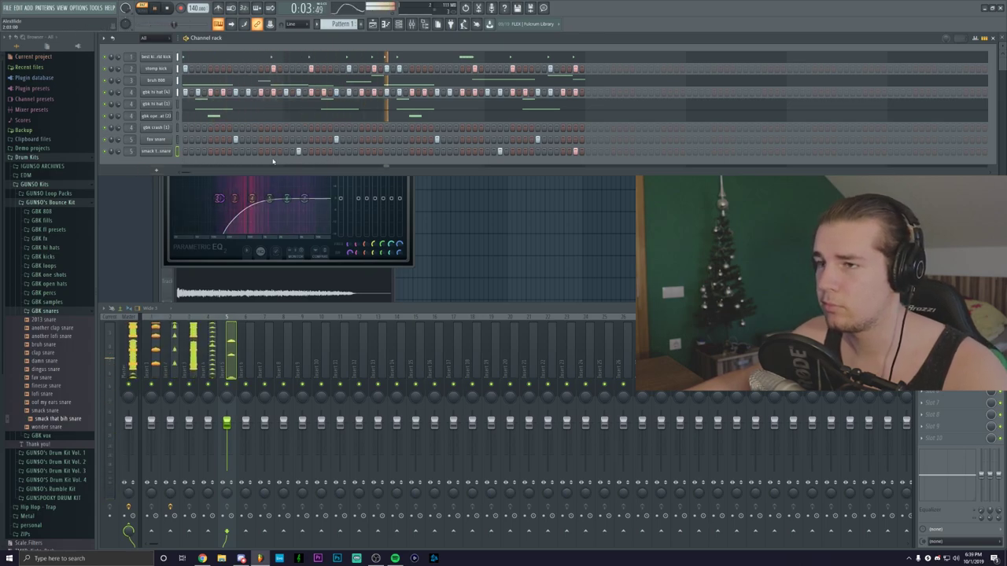
right_click(168, 150)
left_click(193, 153)
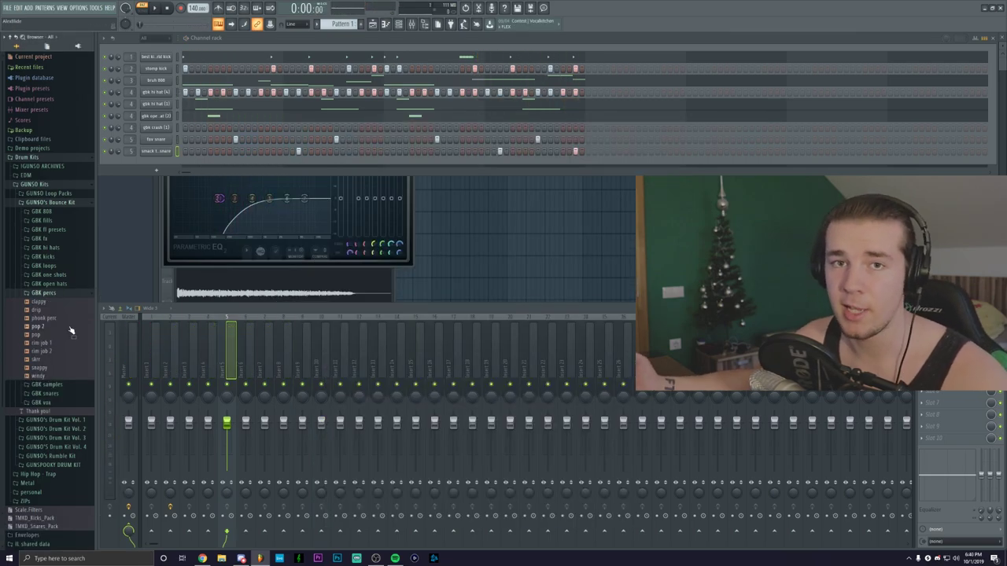
- Add the rim job 2 sample as a channel routed to mixer insert 6, then play the beat
left_click_drag(42, 354, 211, 166)
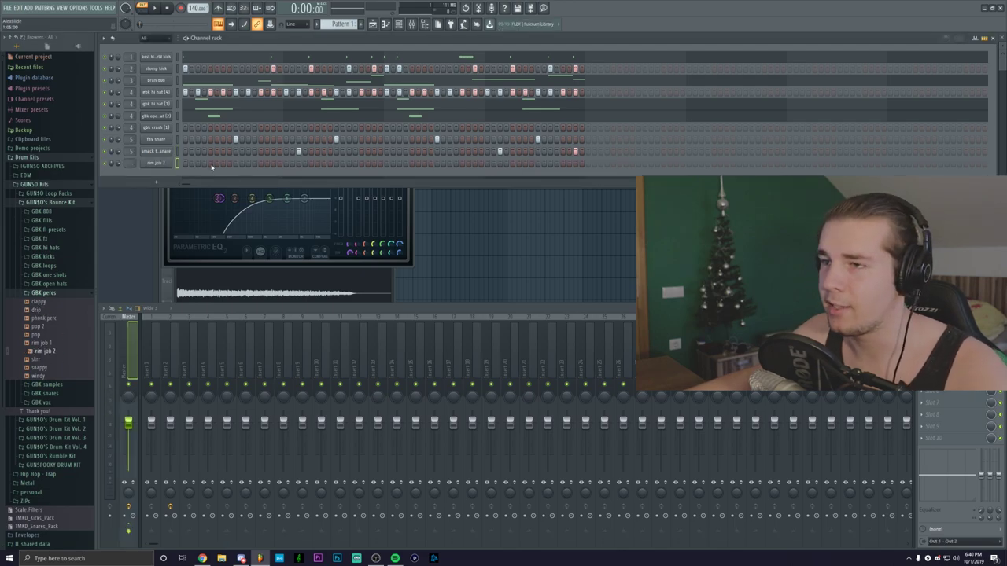
key("space")
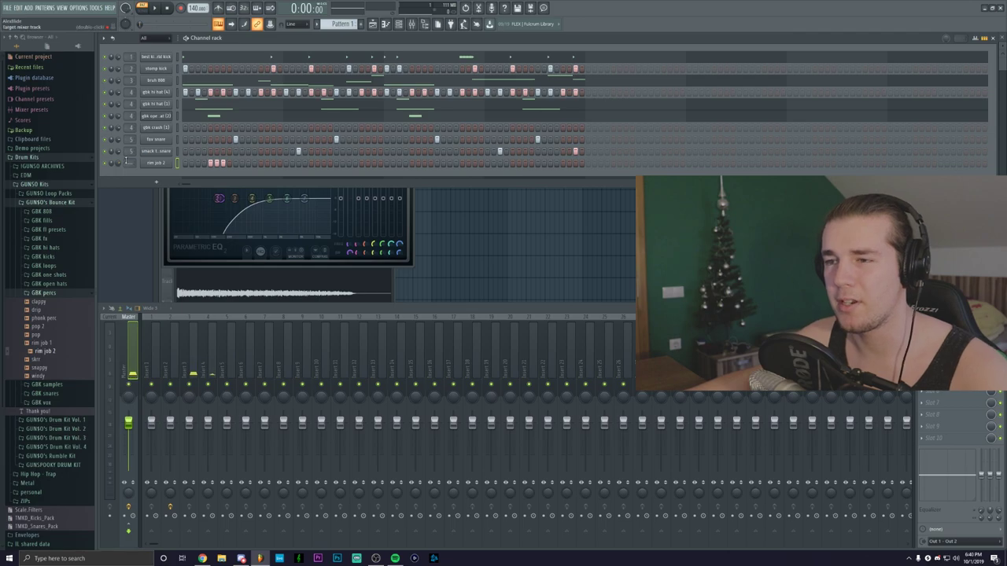
key("ctrl+l")
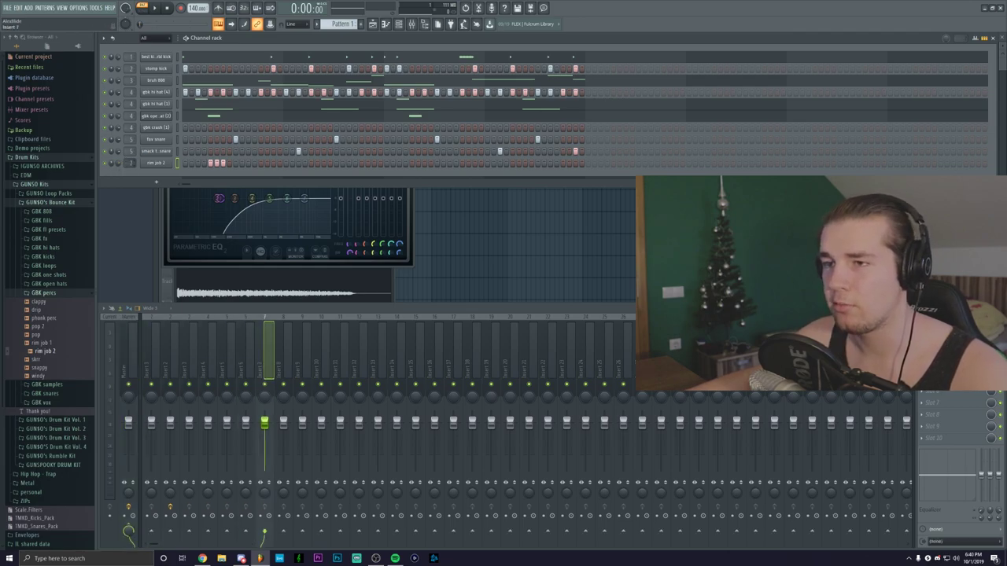
left_click(115, 166)
key("space")
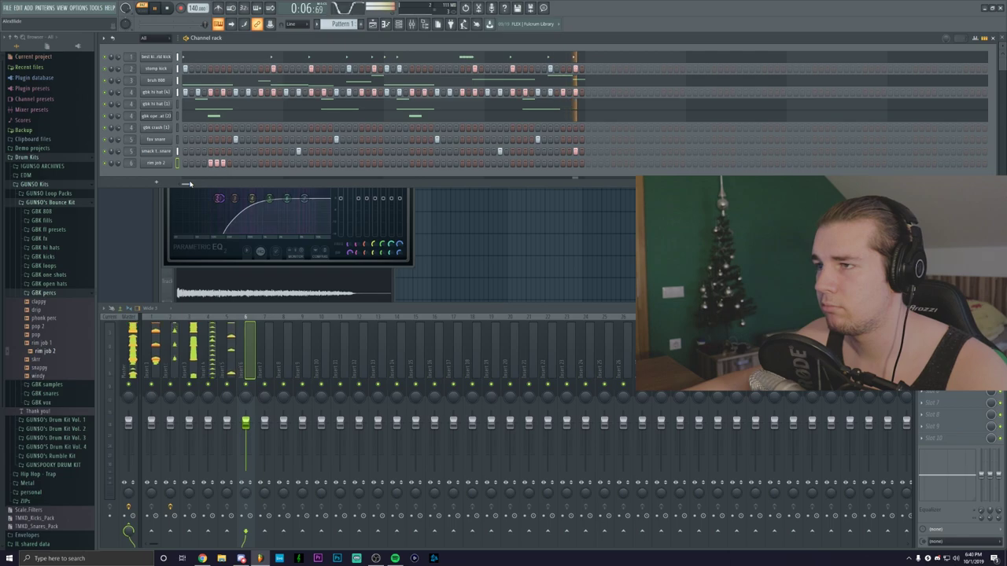
key("space")
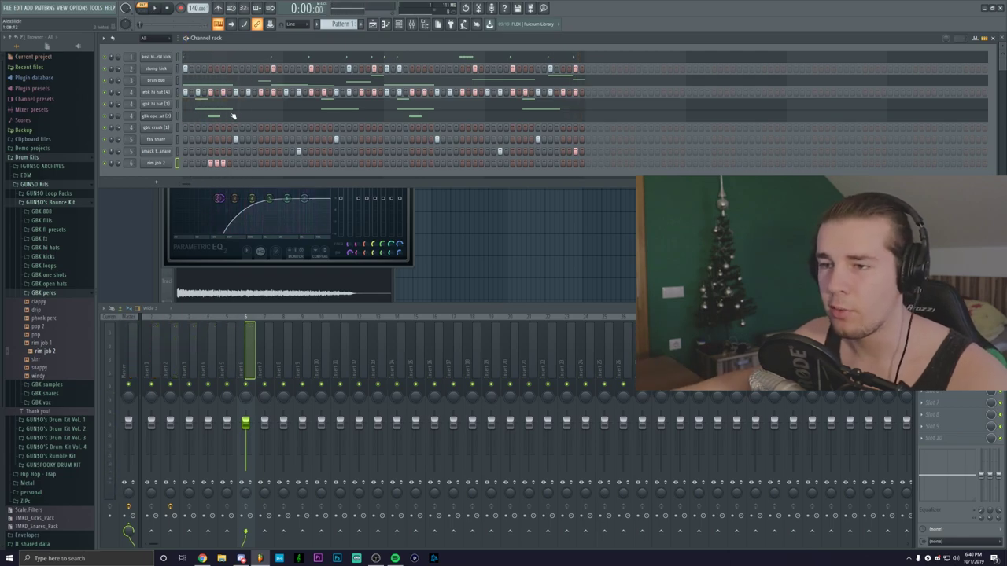